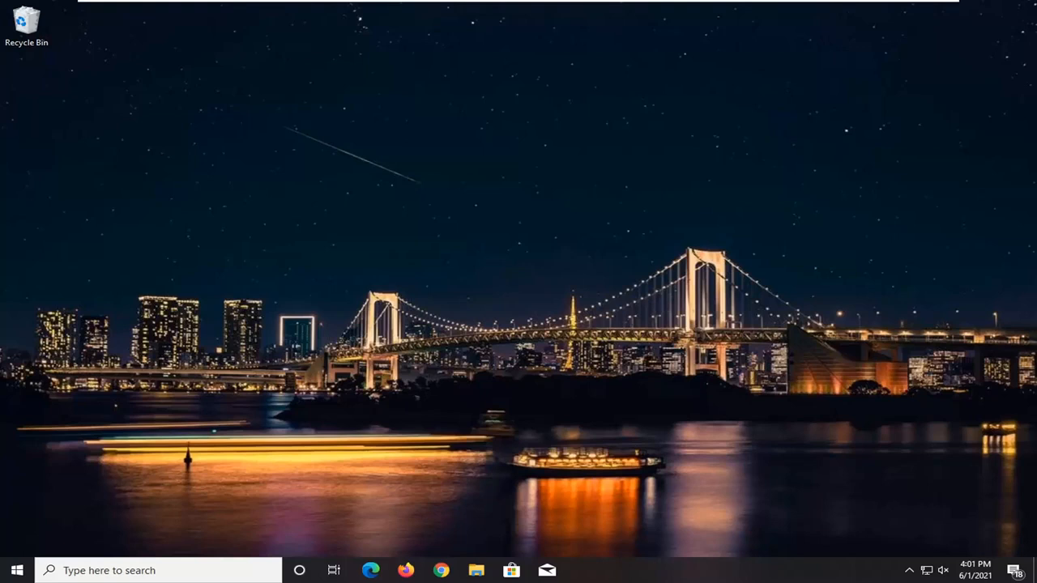
Open the Sign-in options page of the Accounts section in Windows Settings
{"action": "left_click", "coordinate": [5, 575]}
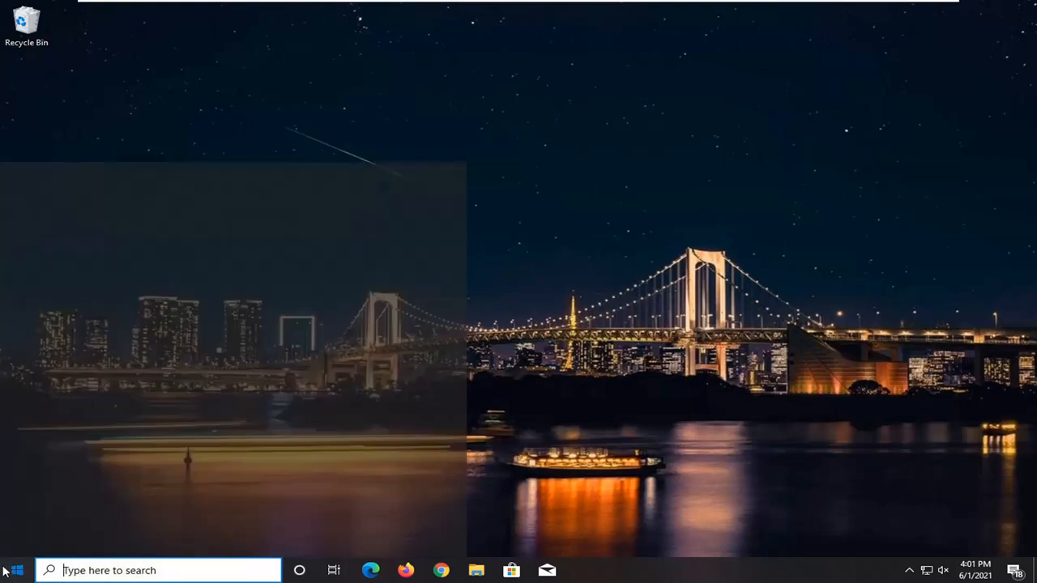
{"action": "mouse_move", "coordinate": [21, 519]}
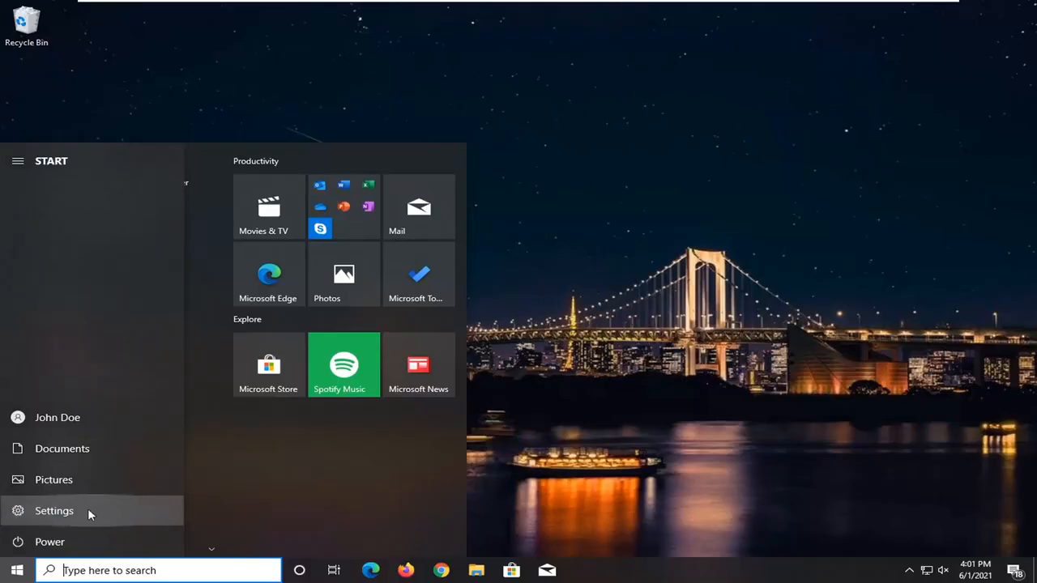
{"action": "left_click", "coordinate": [54, 510]}
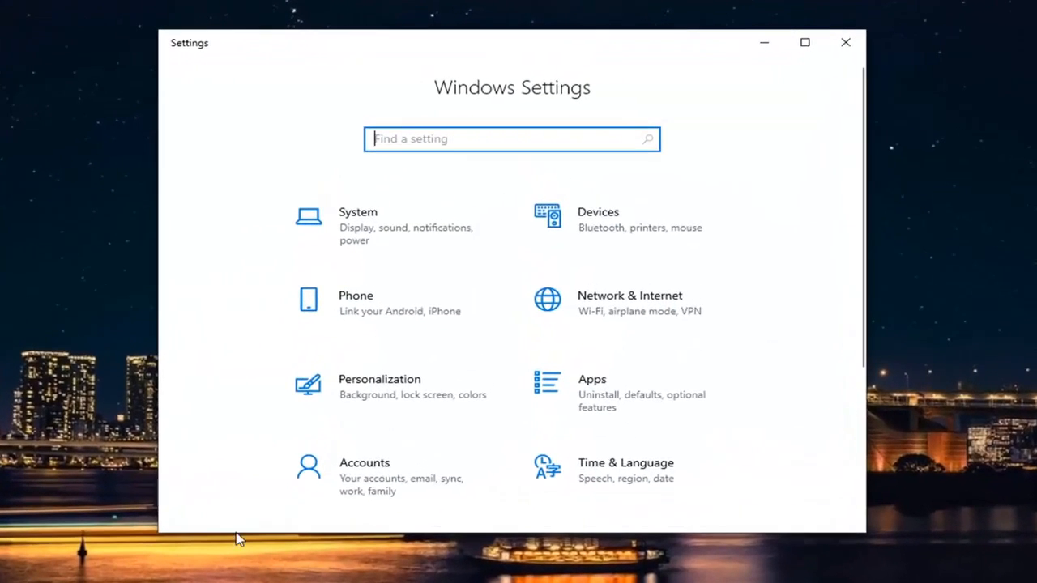
{"action": "left_click", "coordinate": [356, 472]}
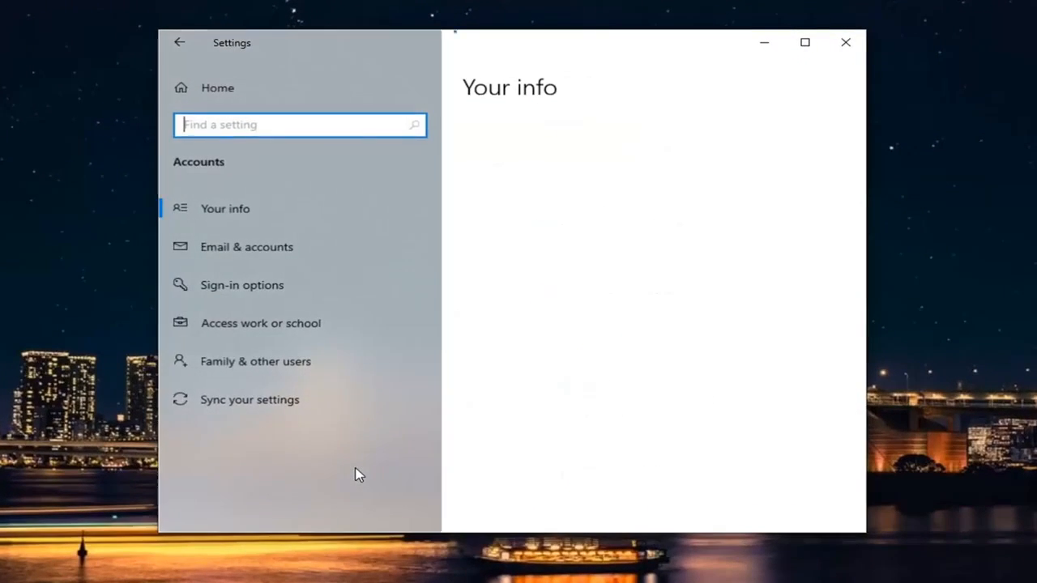
{"action": "left_click", "coordinate": [224, 291]}
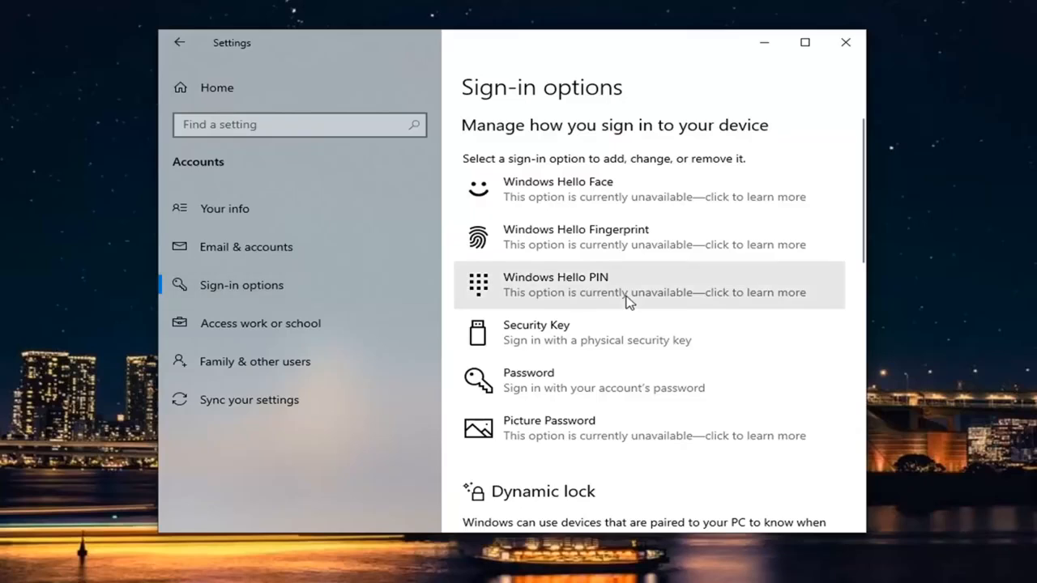
Examine the sign-in methods, Dynamic lock, Restart apps and Privacy settings on the Sign-in options page, and close Settings
{"action": "scroll", "coordinate": [628, 302], "scroll_direction": "down", "scroll_amount": 5}
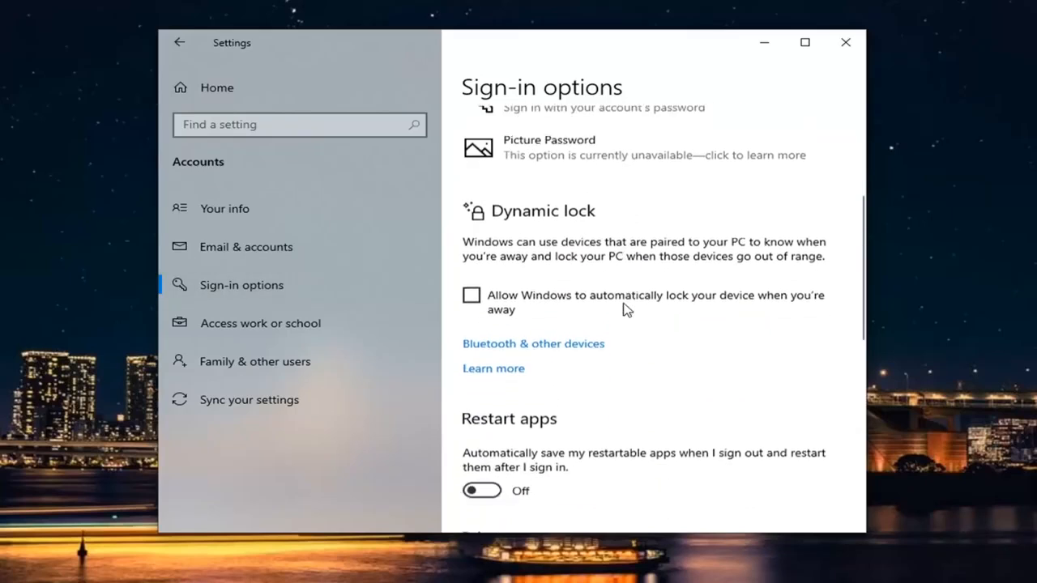
{"action": "scroll", "coordinate": [626, 310], "scroll_direction": "down", "scroll_amount": 3}
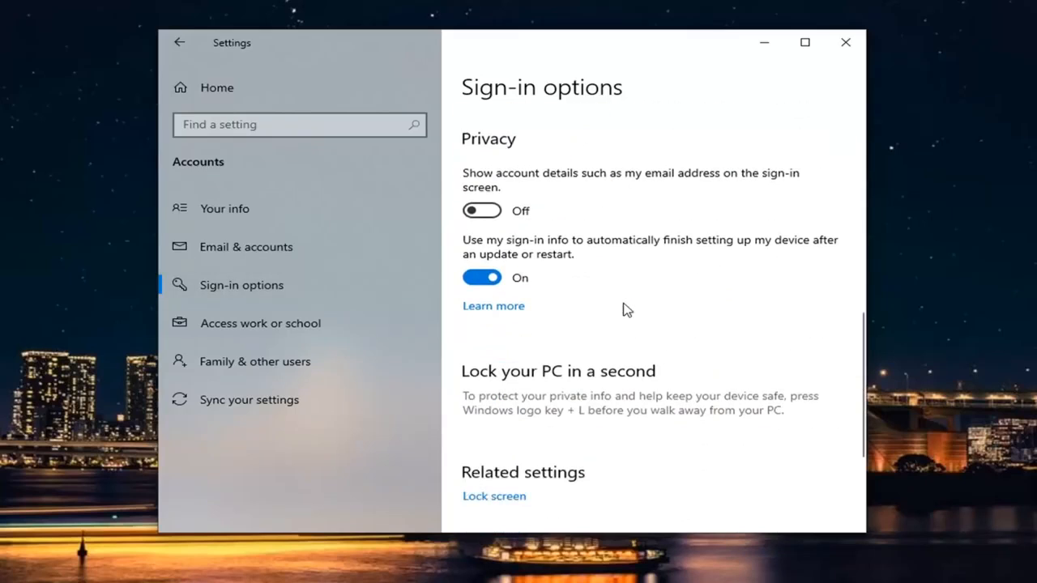
{"action": "scroll", "coordinate": [626, 310], "scroll_direction": "down", "scroll_amount": 3}
{"action": "scroll", "coordinate": [625, 308], "scroll_direction": "up", "scroll_amount": 8}
{"action": "scroll", "coordinate": [661, 343], "scroll_direction": "down", "scroll_amount": 1}
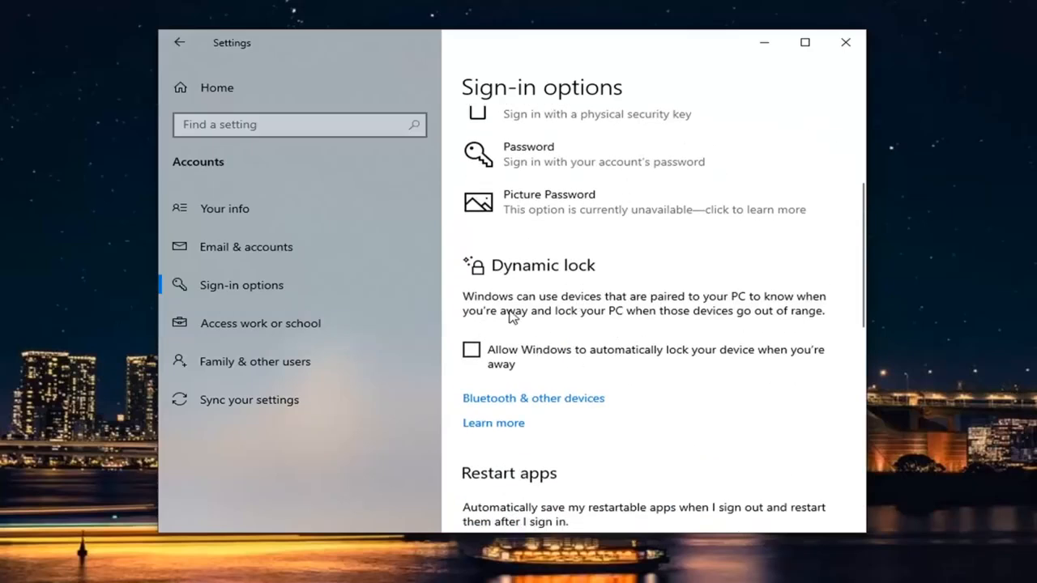
{"action": "scroll", "coordinate": [504, 301], "scroll_direction": "up", "scroll_amount": 2}
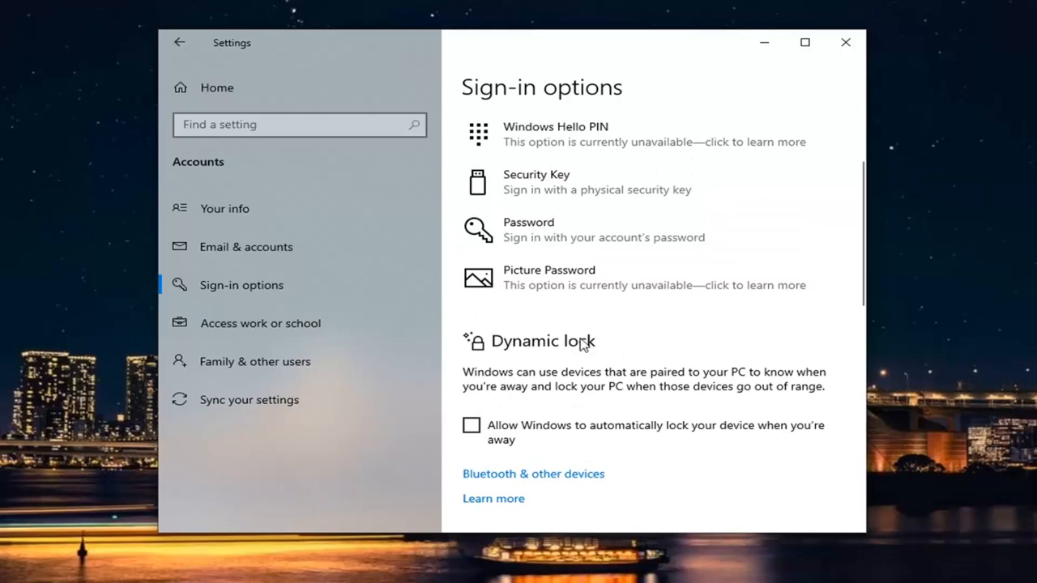
{"action": "scroll", "coordinate": [559, 357], "scroll_direction": "up", "scroll_amount": 4}
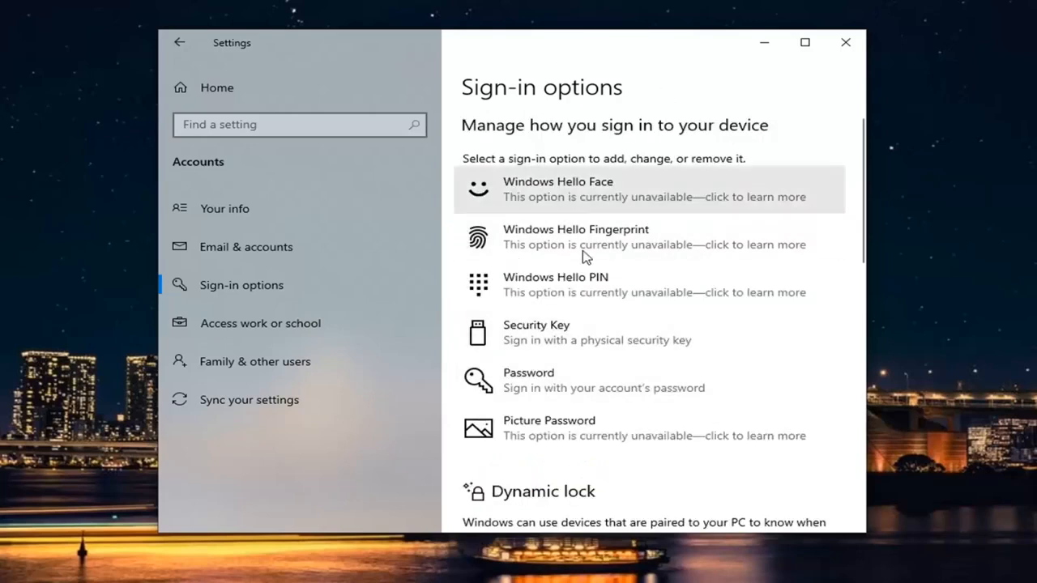
{"action": "scroll", "coordinate": [557, 212], "scroll_direction": "down", "scroll_amount": 2}
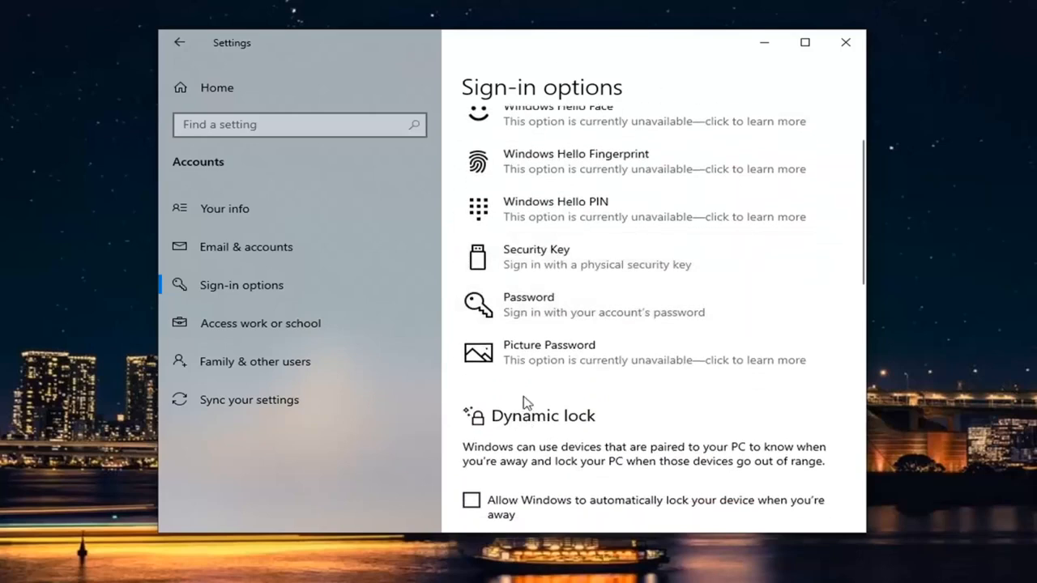
{"action": "scroll", "coordinate": [522, 405], "scroll_direction": "down", "scroll_amount": 2}
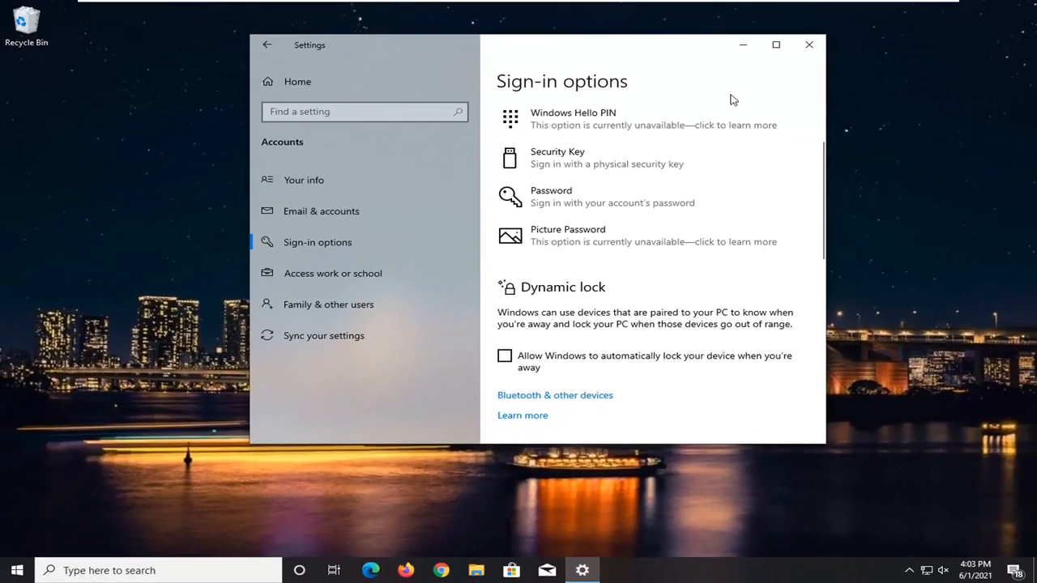
{"action": "left_click", "coordinate": [810, 45]}
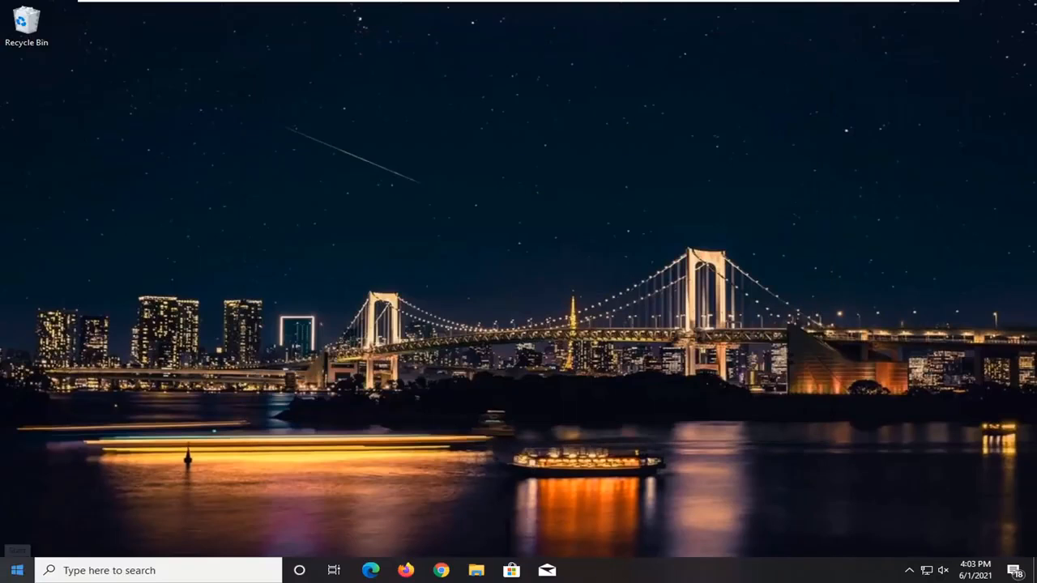
Search Windows for regedit and launch Registry Editor as administrator, allowing it to make changes to the device
{"action": "left_click", "coordinate": [18, 570]}
{"action": "type", "text": "r"}
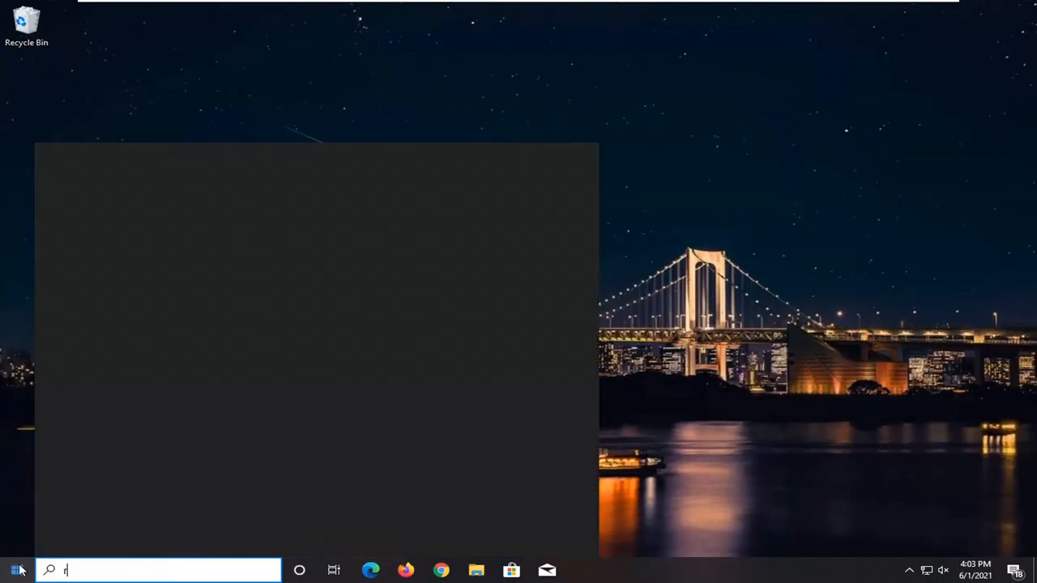
{"action": "type", "text": "egedit"}
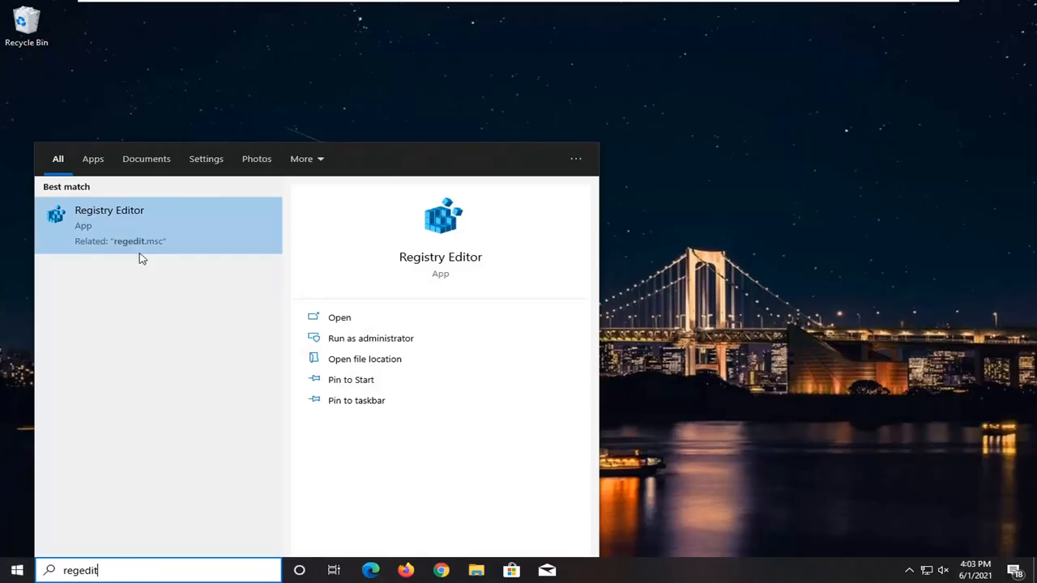
{"action": "right_click", "coordinate": [114, 225]}
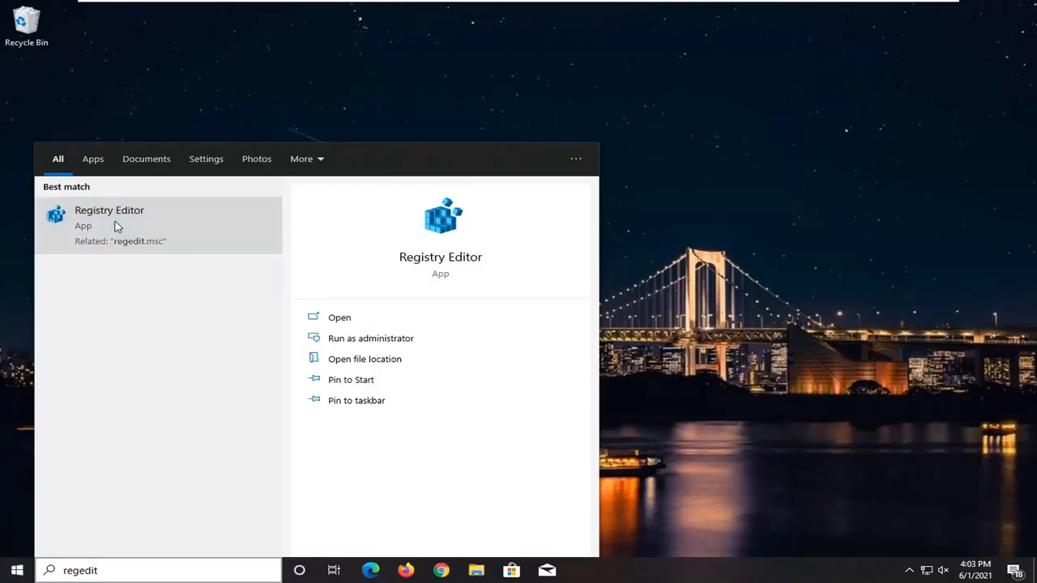
{"action": "left_click", "coordinate": [180, 235]}
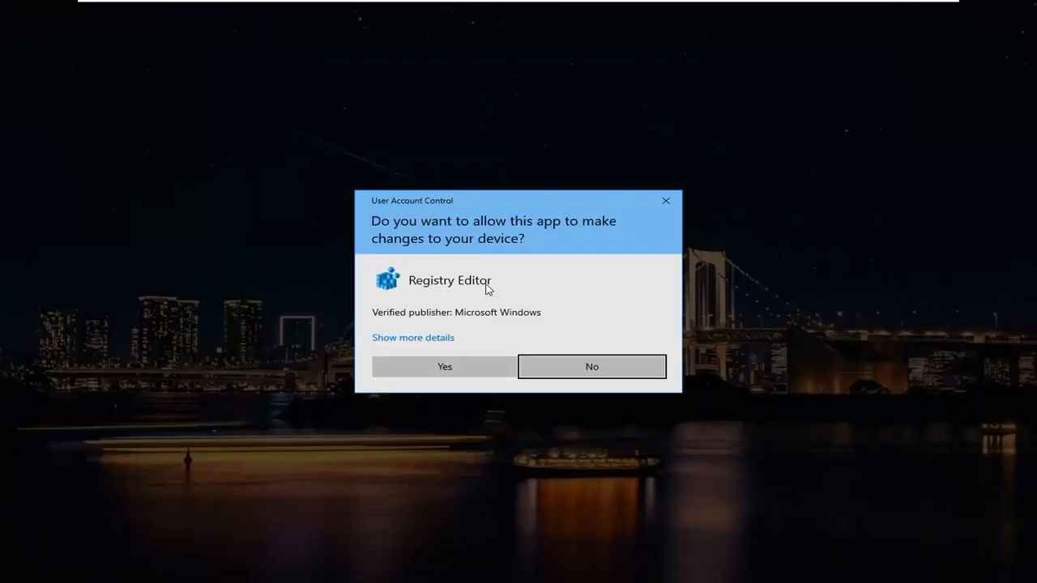
{"action": "left_click", "coordinate": [420, 372]}
Move the Registry Editor window to a clear spot on the desktop and enlarge it
{"action": "left_click_drag", "start_coordinate": [364, 111], "coordinate": [465, 56]}
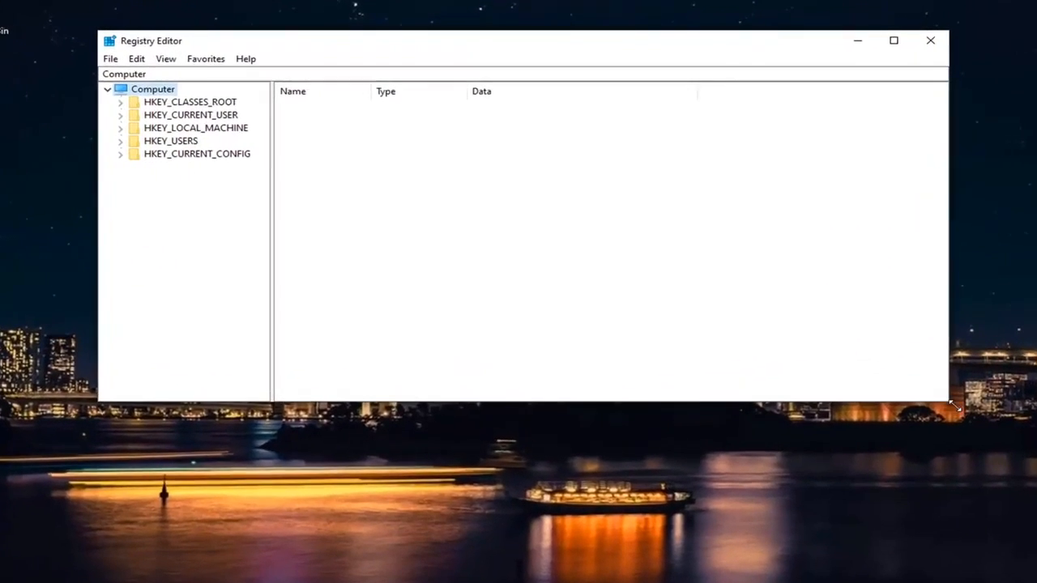
{"action": "left_click_drag", "start_coordinate": [924, 390], "coordinate": [902, 528]}
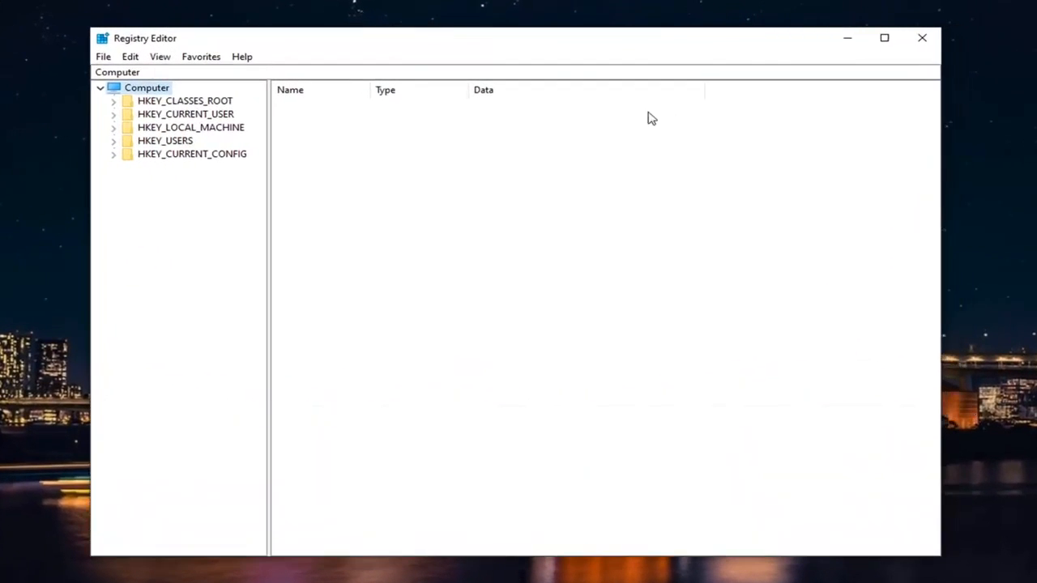
{"action": "left_click_drag", "start_coordinate": [563, 45], "coordinate": [609, 42]}
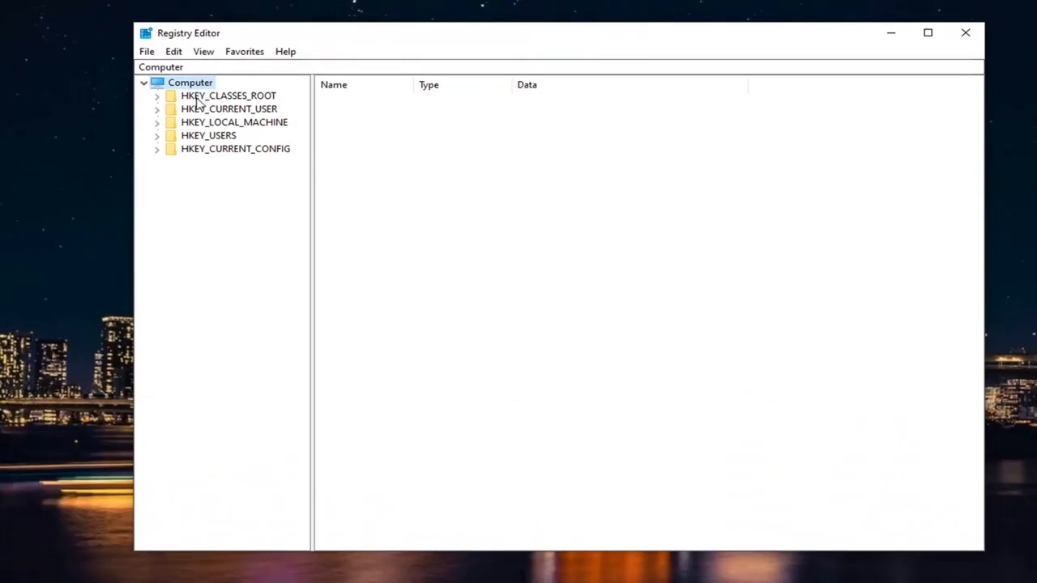
Check the registry export dialog for backing up the whole registry, and dismiss it without saving a file
{"action": "left_click", "coordinate": [146, 51]}
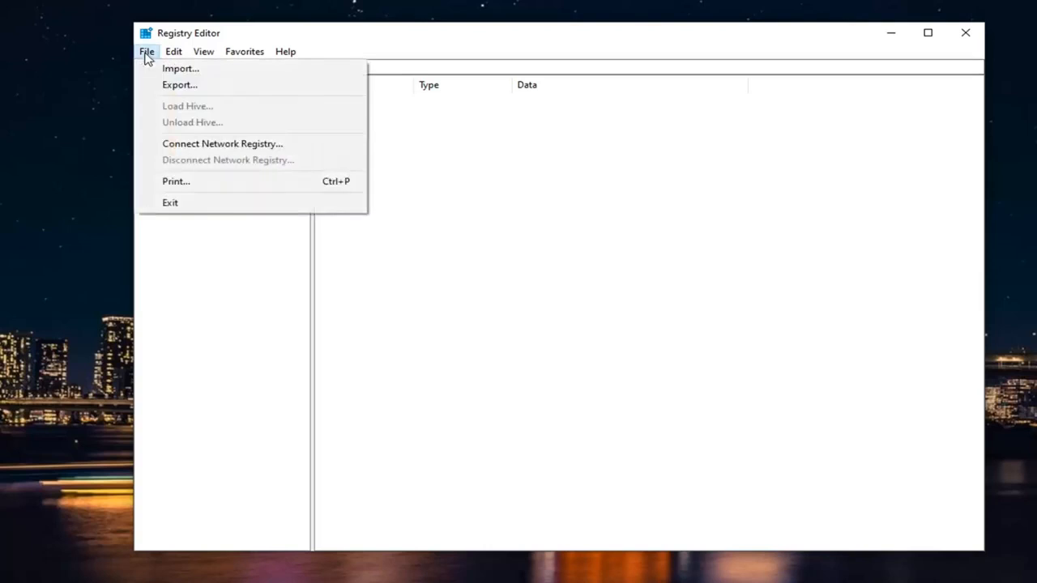
{"action": "left_click", "coordinate": [175, 87]}
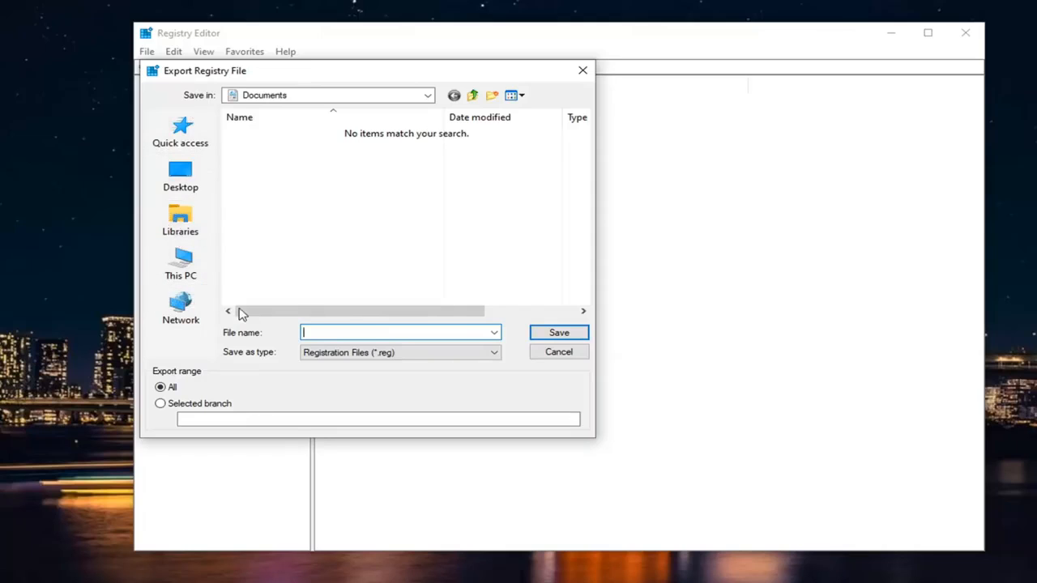
{"action": "left_click", "coordinate": [560, 353]}
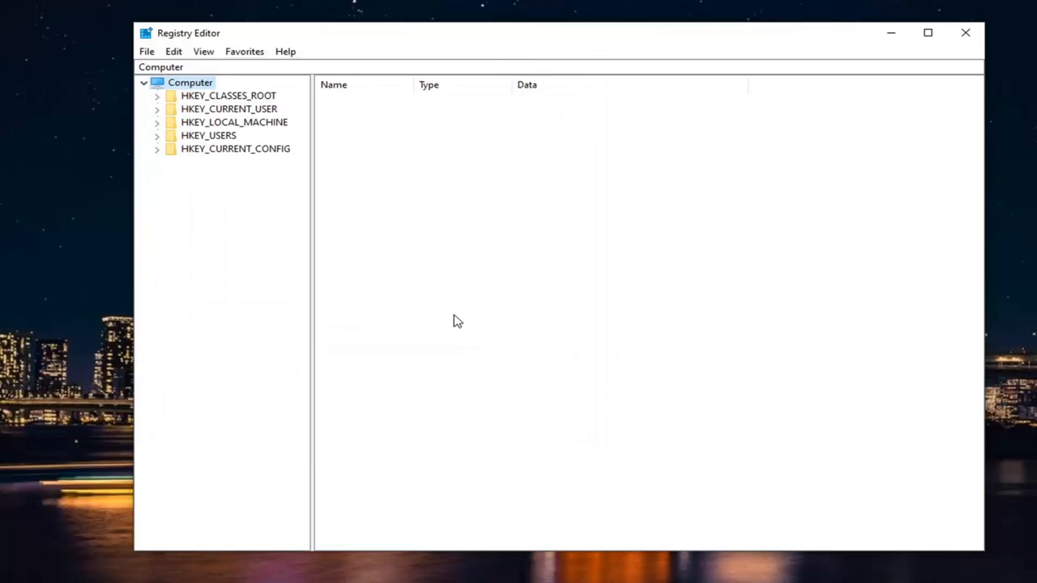
Check the registry import dialog for restoring a backup from the Desktop folder, and dismiss it without importing
{"action": "left_click", "coordinate": [147, 51]}
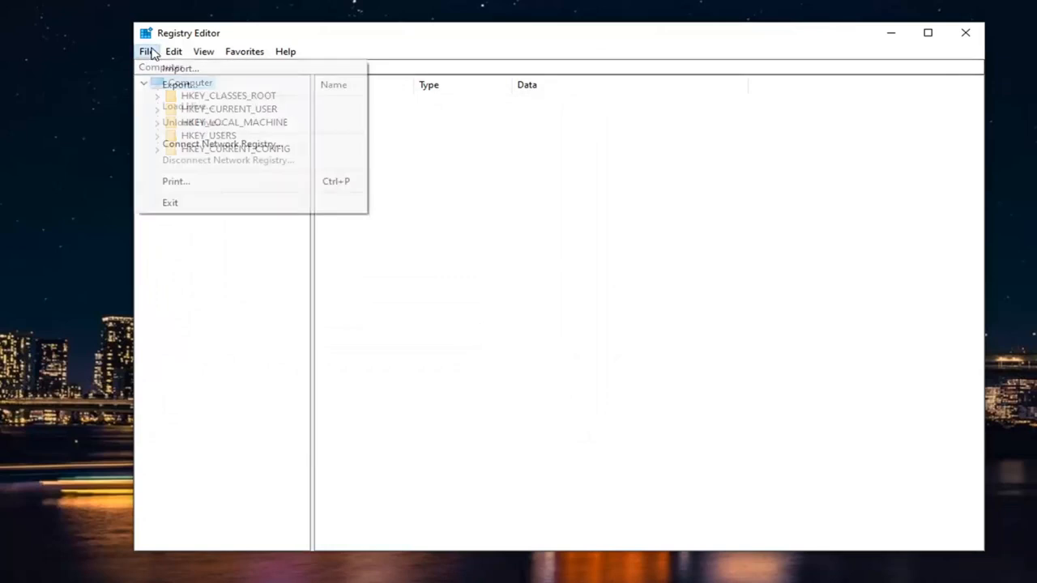
{"action": "left_click", "coordinate": [162, 70]}
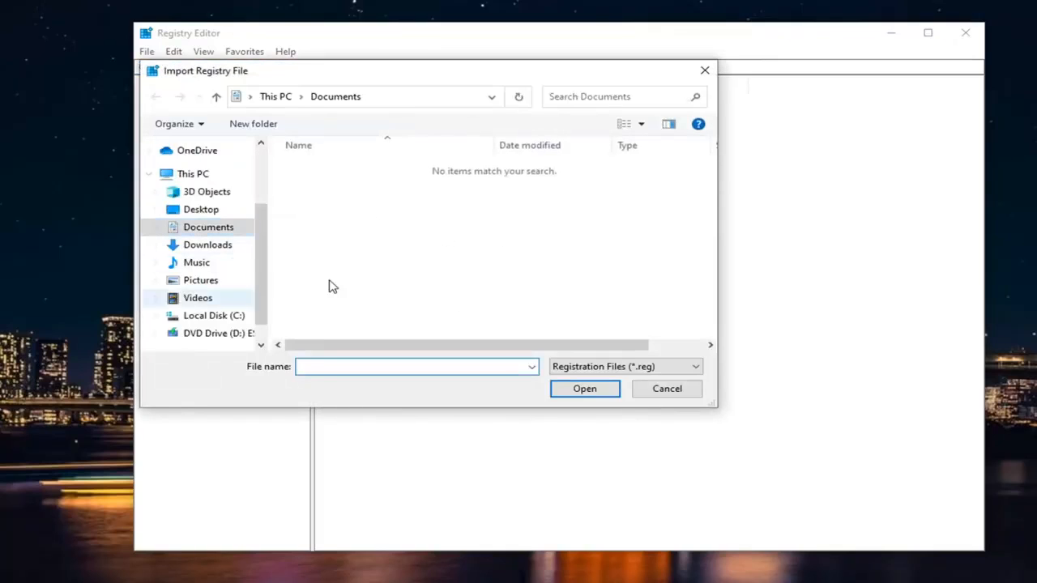
{"action": "left_click", "coordinate": [212, 193]}
{"action": "left_click", "coordinate": [201, 209]}
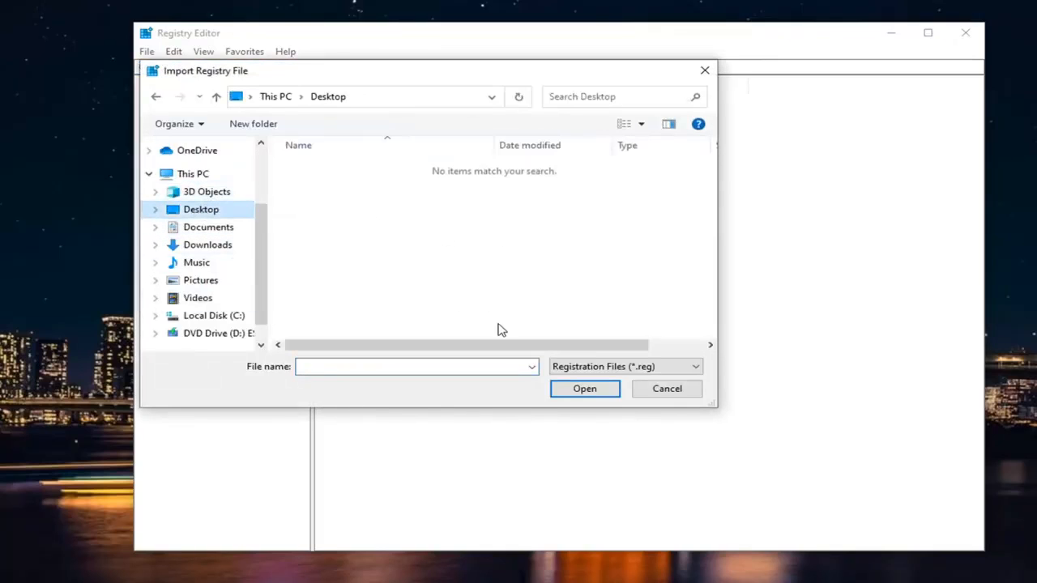
{"action": "left_click", "coordinate": [659, 393]}
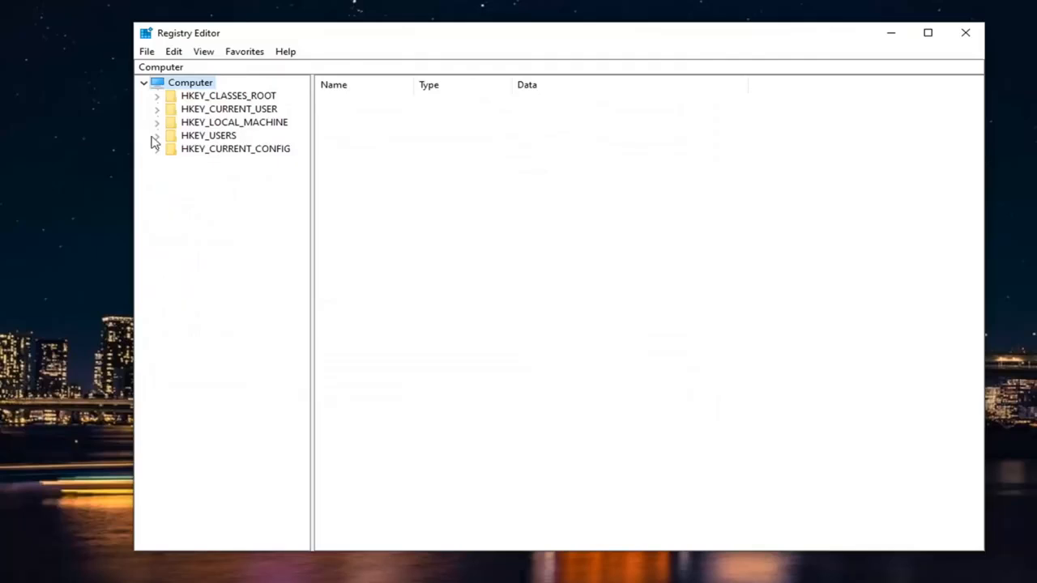
Expand HKEY_LOCAL_MACHINE\SOFTWARE\Microsoft in the registry and widen the key tree so full key names fit
{"action": "double_click", "coordinate": [251, 123]}
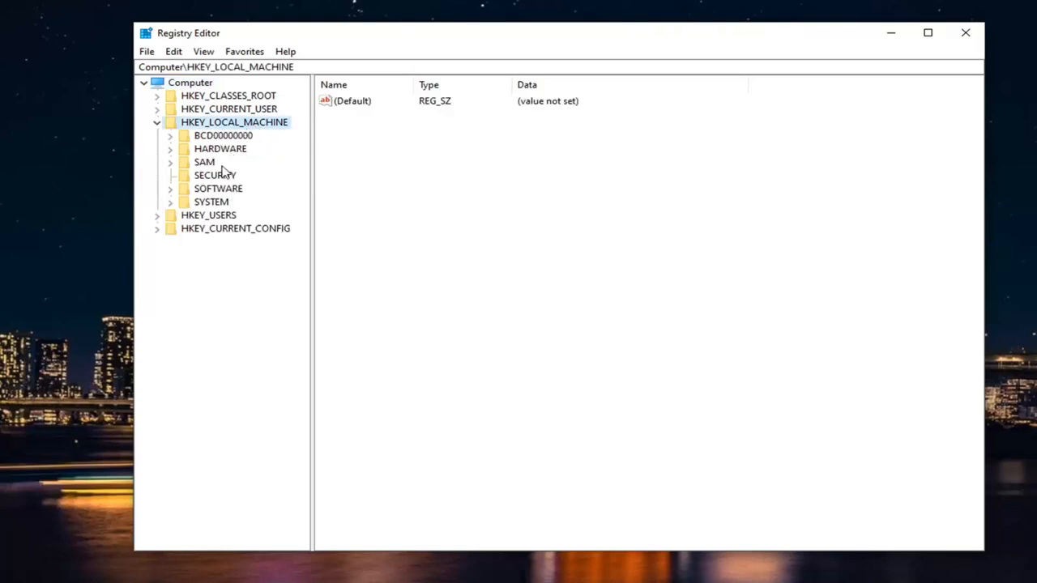
{"action": "double_click", "coordinate": [210, 190]}
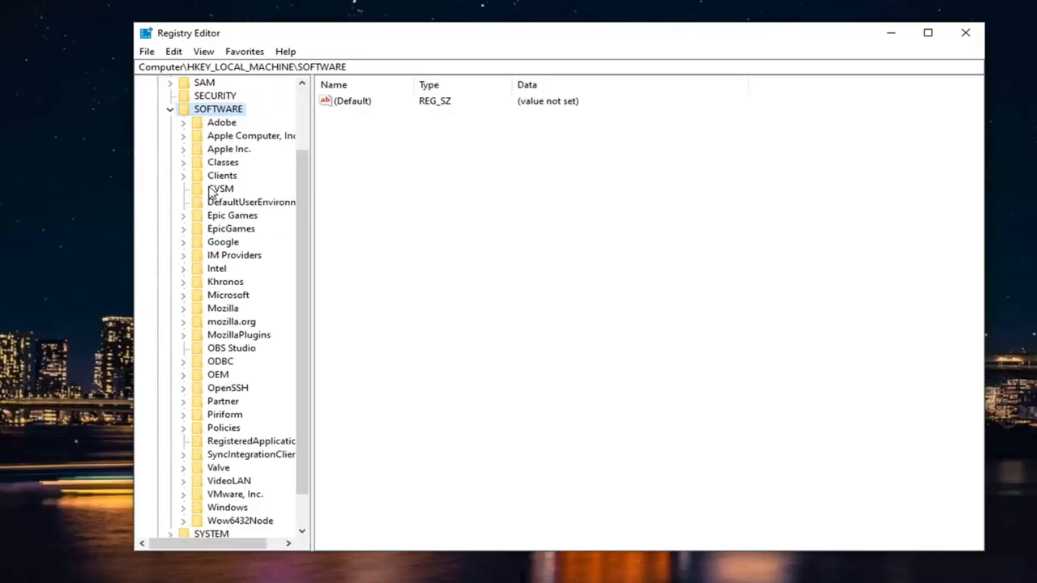
{"action": "double_click", "coordinate": [224, 296]}
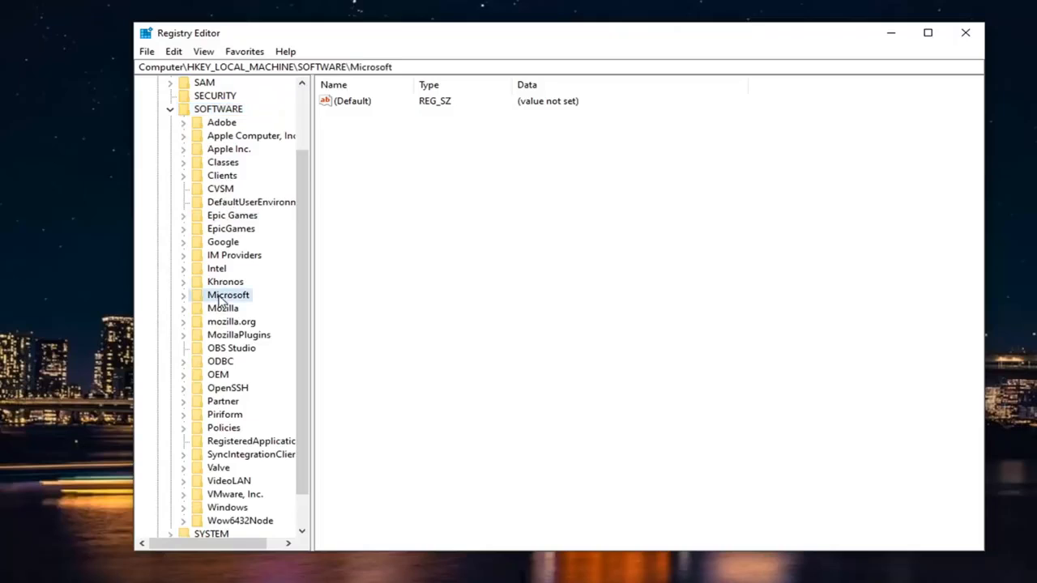
{"action": "left_click_drag", "start_coordinate": [310, 264], "coordinate": [412, 272]}
Expand the Windows NT key under Microsoft and open its CurrentVersion subkey
{"action": "scroll", "coordinate": [267, 350], "scroll_direction": "down", "scroll_amount": 20}
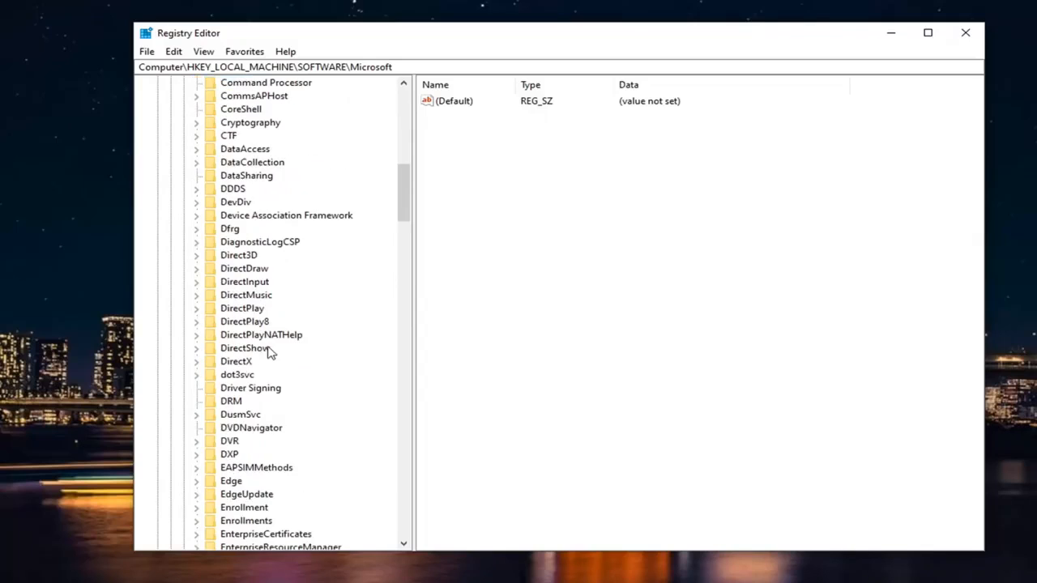
{"action": "scroll", "coordinate": [267, 347], "scroll_direction": "down", "scroll_amount": 20}
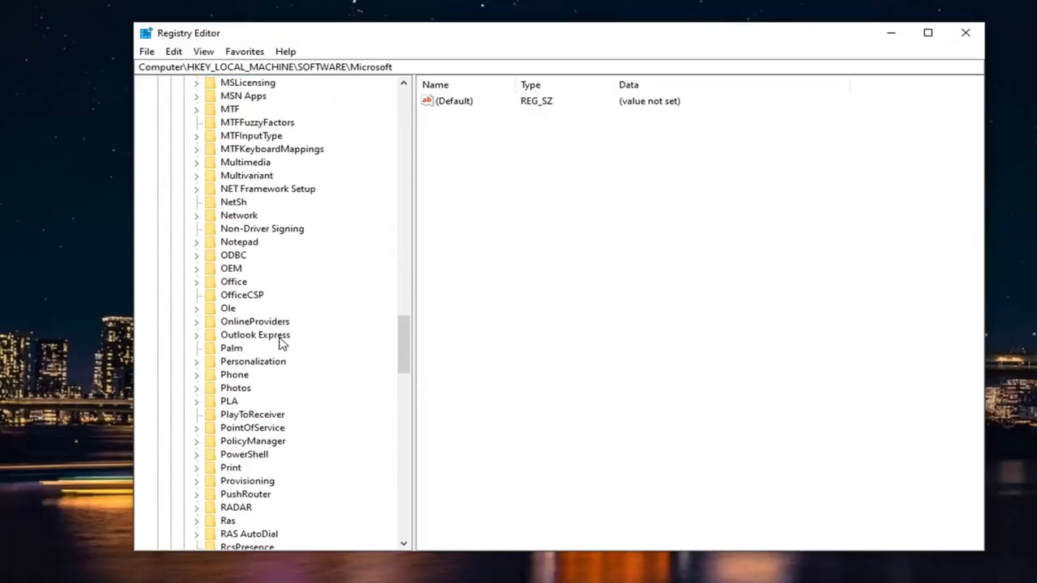
{"action": "scroll", "coordinate": [238, 350], "scroll_direction": "down", "scroll_amount": 8}
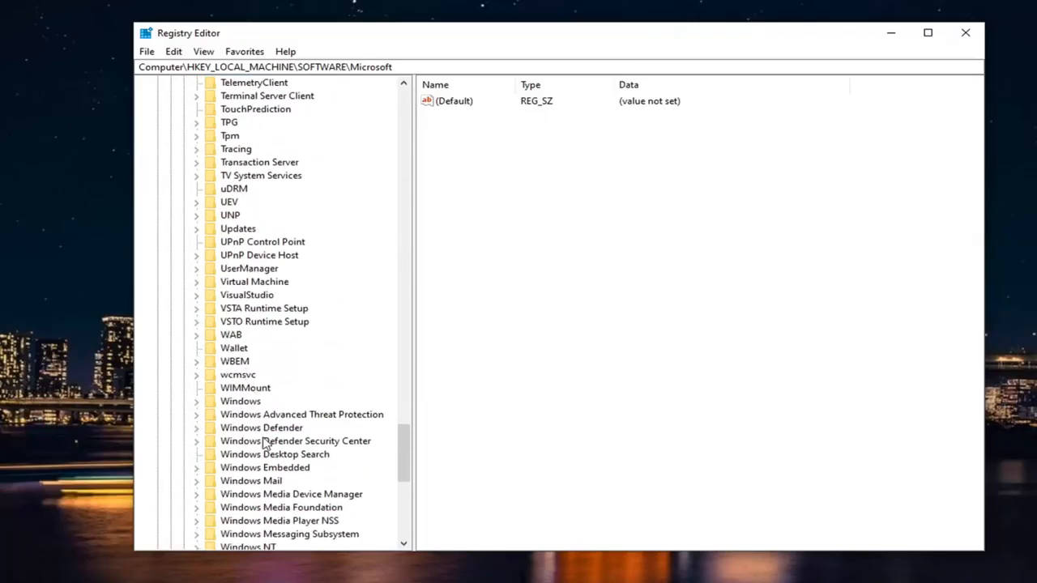
{"action": "double_click", "coordinate": [247, 430]}
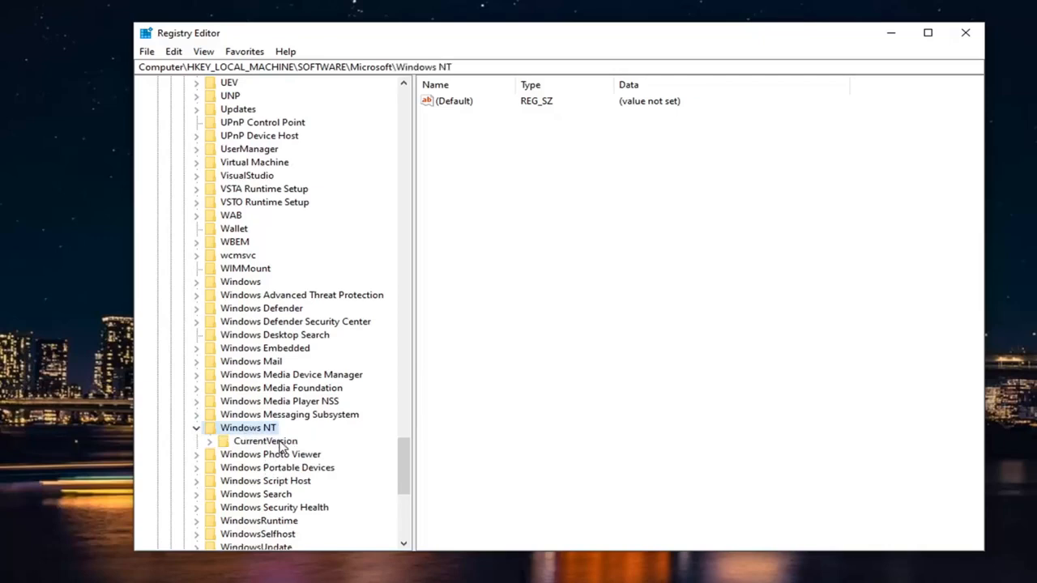
{"action": "double_click", "coordinate": [276, 444]}
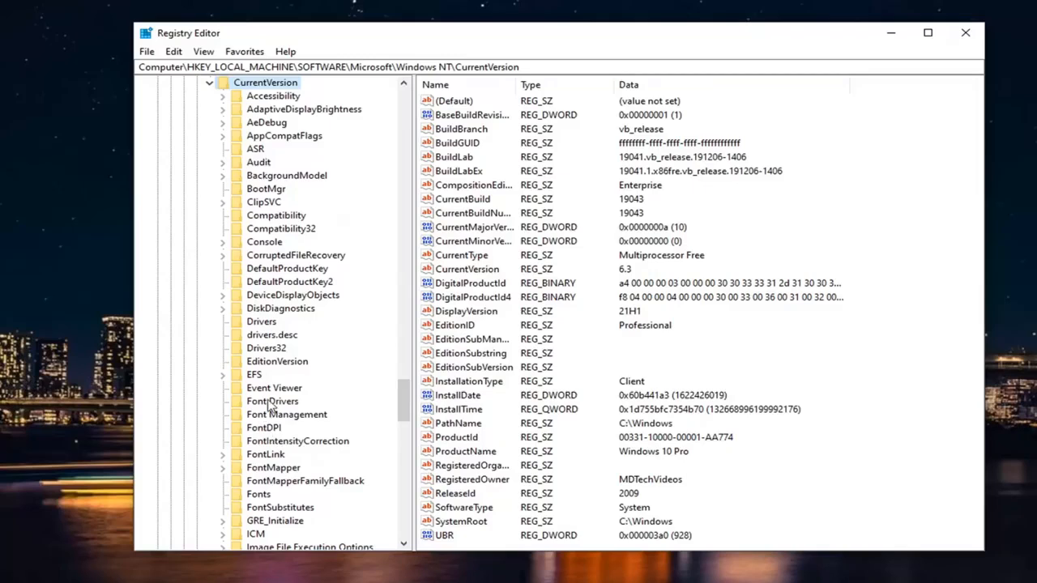
Expand the PasswordLess key under CurrentVersion and open its Device subkey
{"action": "scroll", "coordinate": [269, 405], "scroll_direction": "down", "scroll_amount": 9}
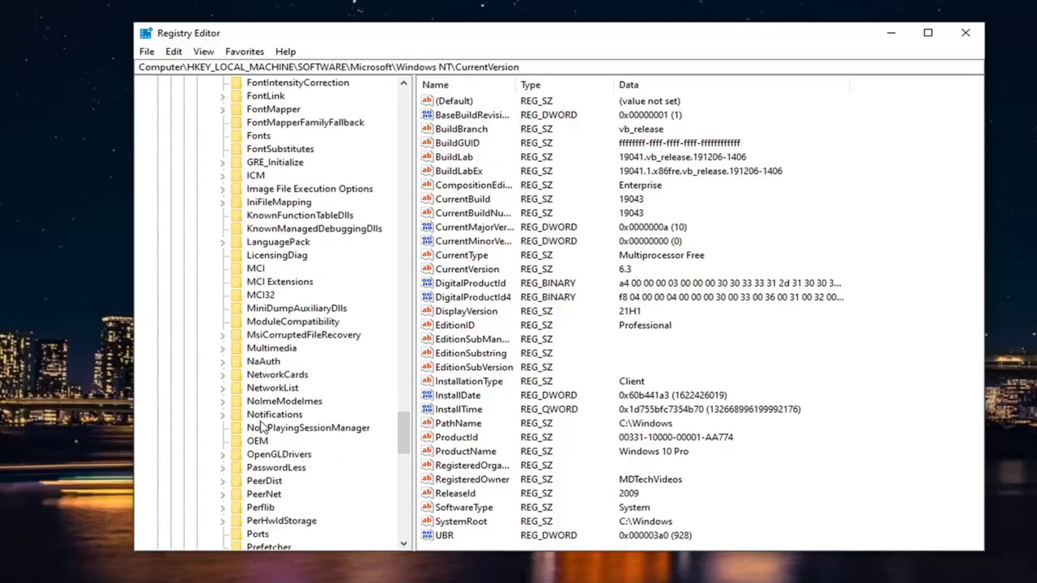
{"action": "left_click", "coordinate": [253, 468]}
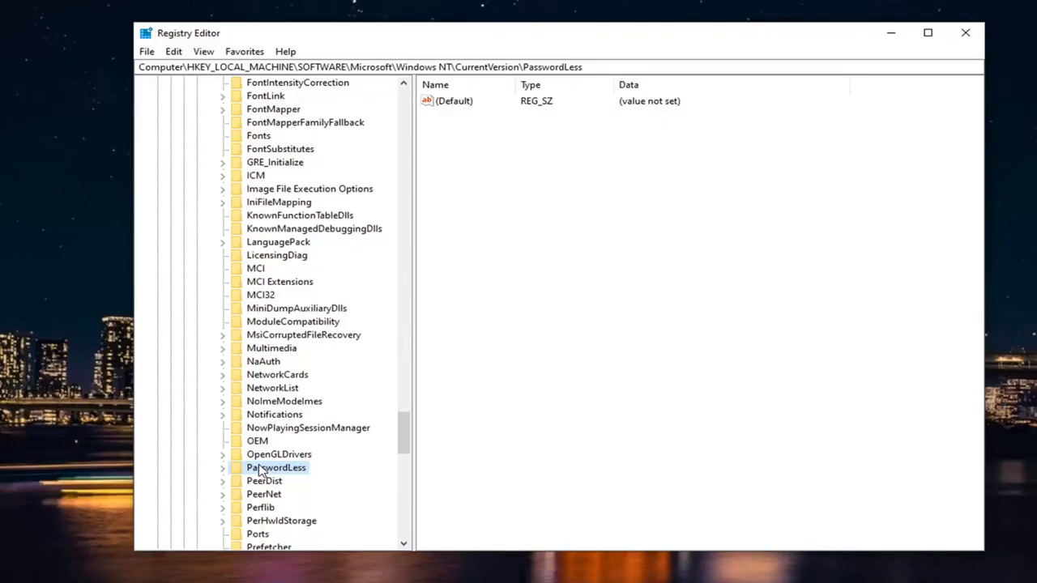
{"action": "double_click", "coordinate": [264, 470]}
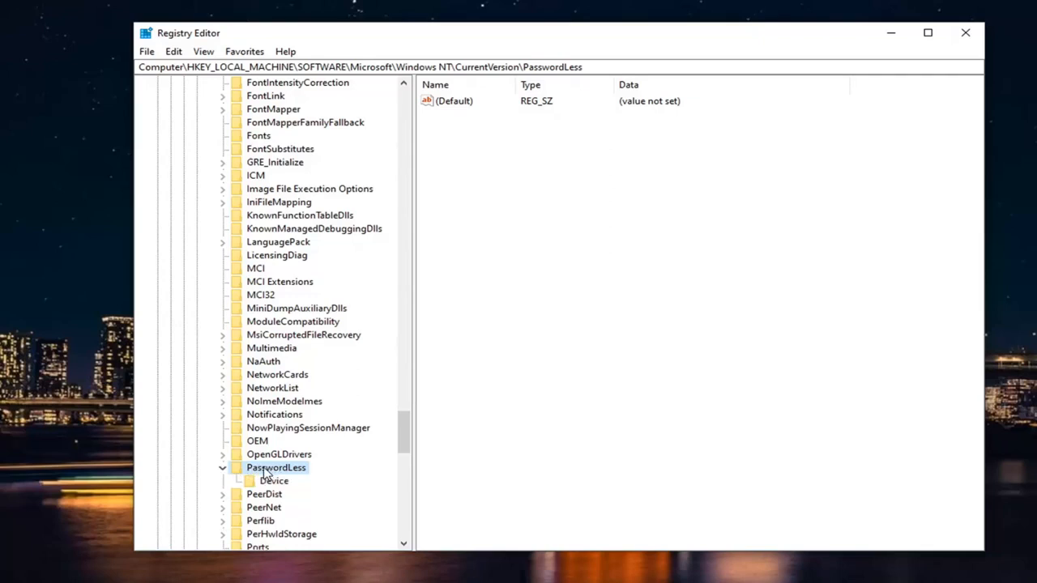
{"action": "left_click", "coordinate": [274, 481]}
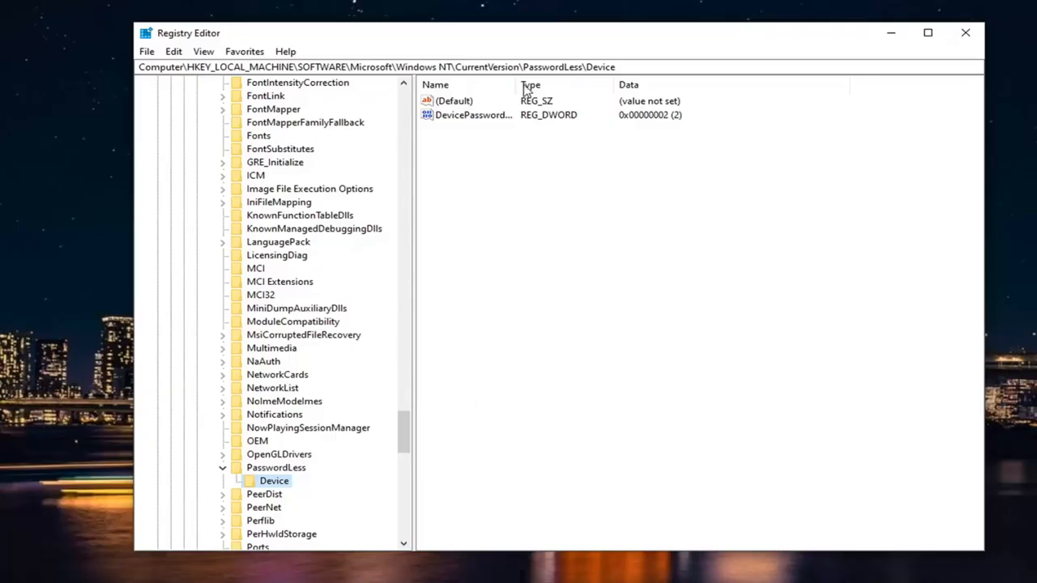
Widen the Name column so full value names fit, and select the DevicePasswordLessBuildVersion value
{"action": "left_click_drag", "start_coordinate": [519, 84], "coordinate": [648, 96]}
{"action": "left_click", "coordinate": [588, 121]}
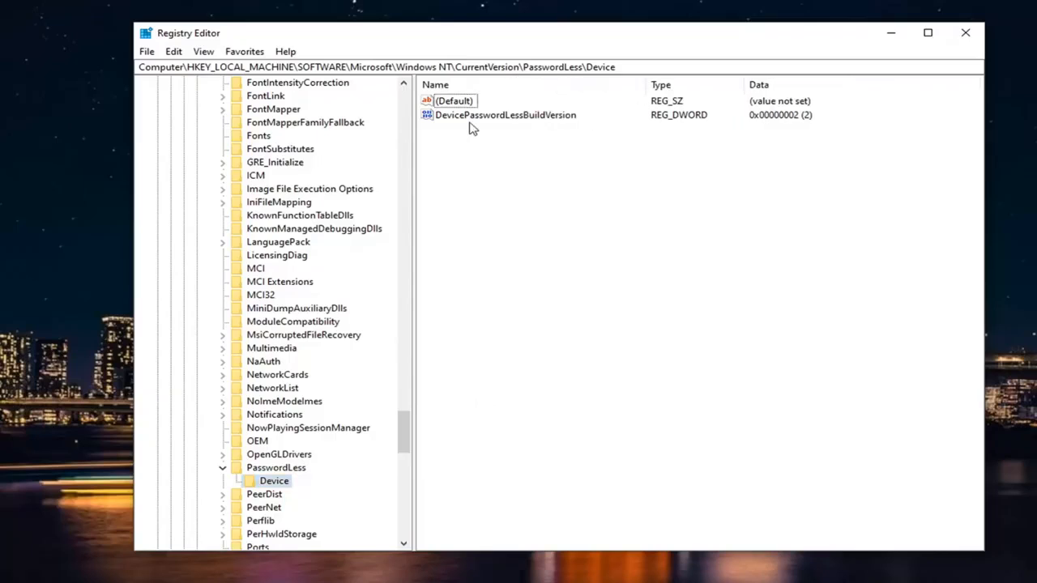
{"action": "left_click", "coordinate": [548, 122]}
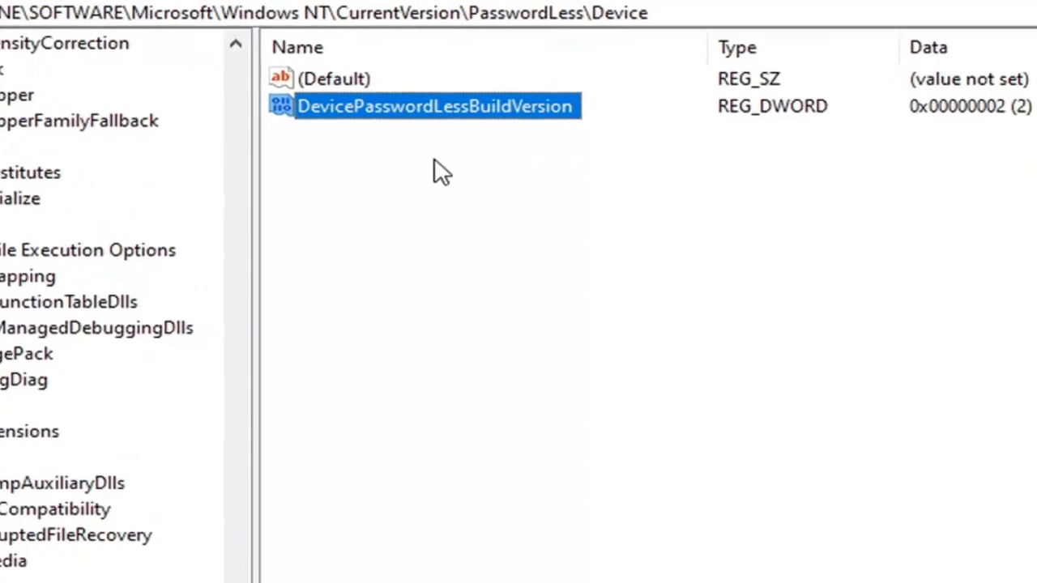
Create a new DWORD value in the Device key and paste DevicePasswordLessBuildVersion as its name
{"action": "right_click", "coordinate": [419, 166]}
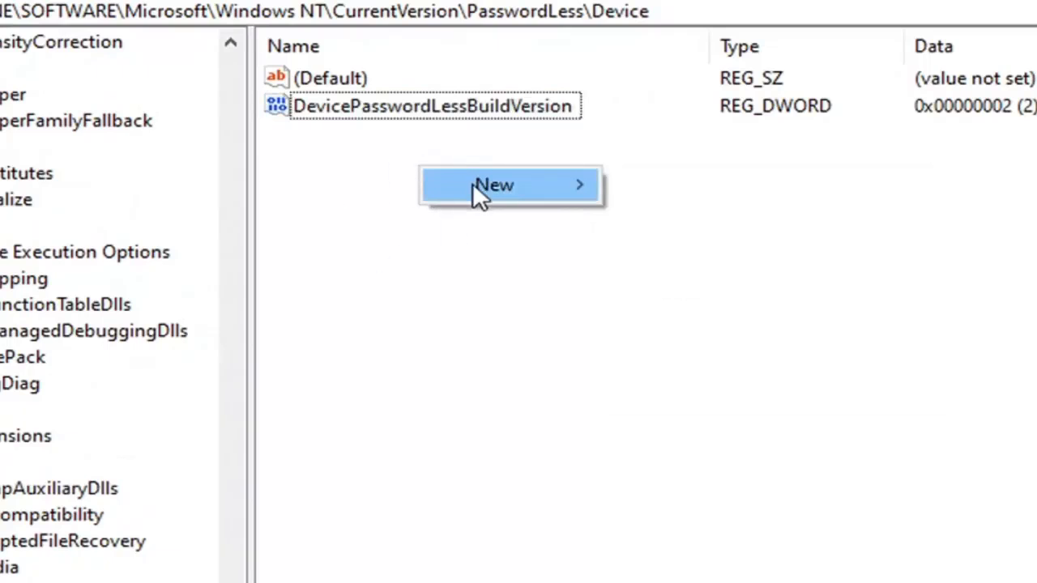
{"action": "mouse_move", "coordinate": [456, 190]}
{"action": "left_click", "coordinate": [654, 290]}
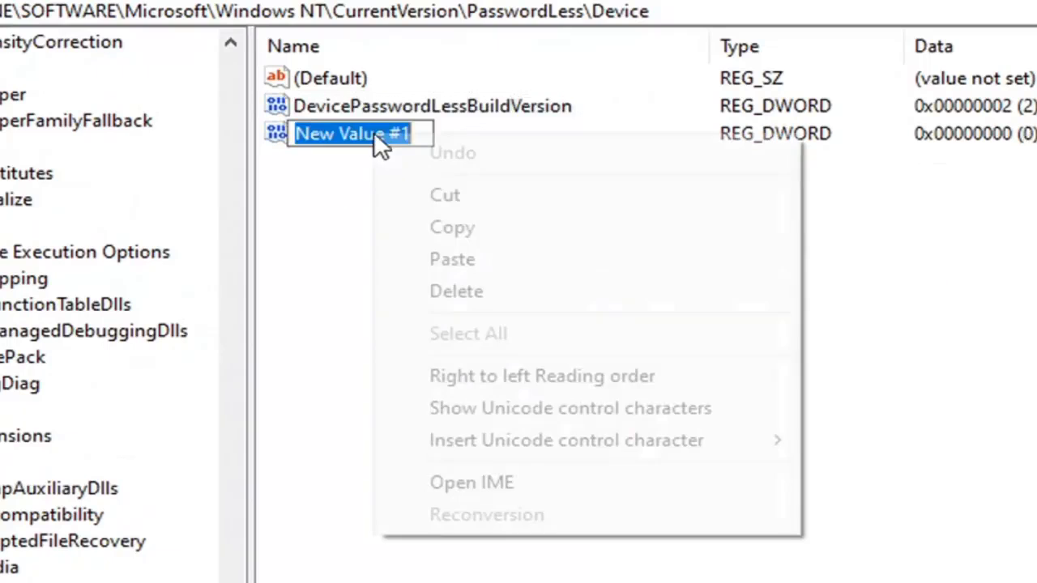
{"action": "right_click", "coordinate": [374, 133]}
{"action": "left_click", "coordinate": [445, 264]}
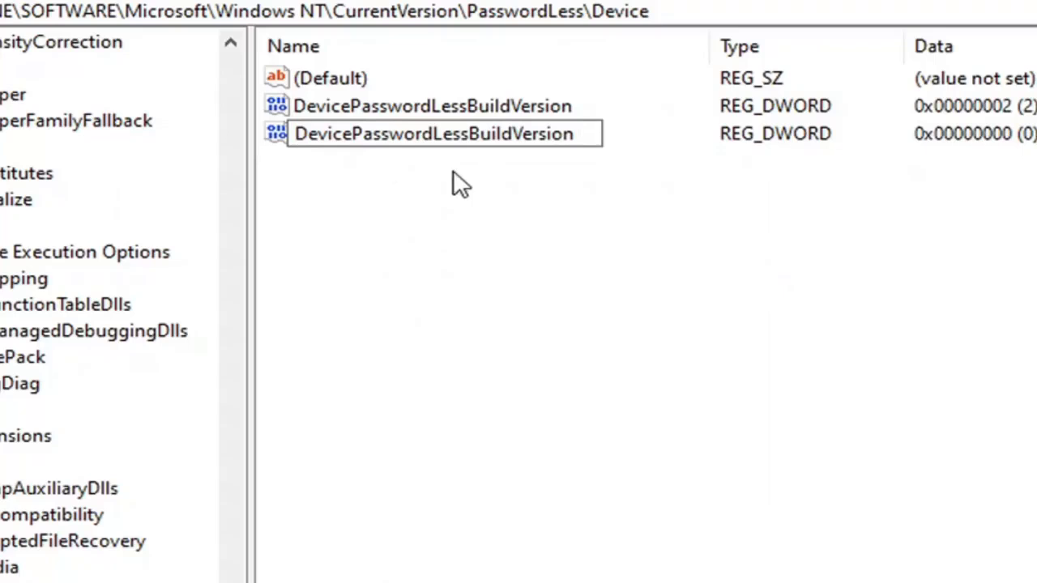
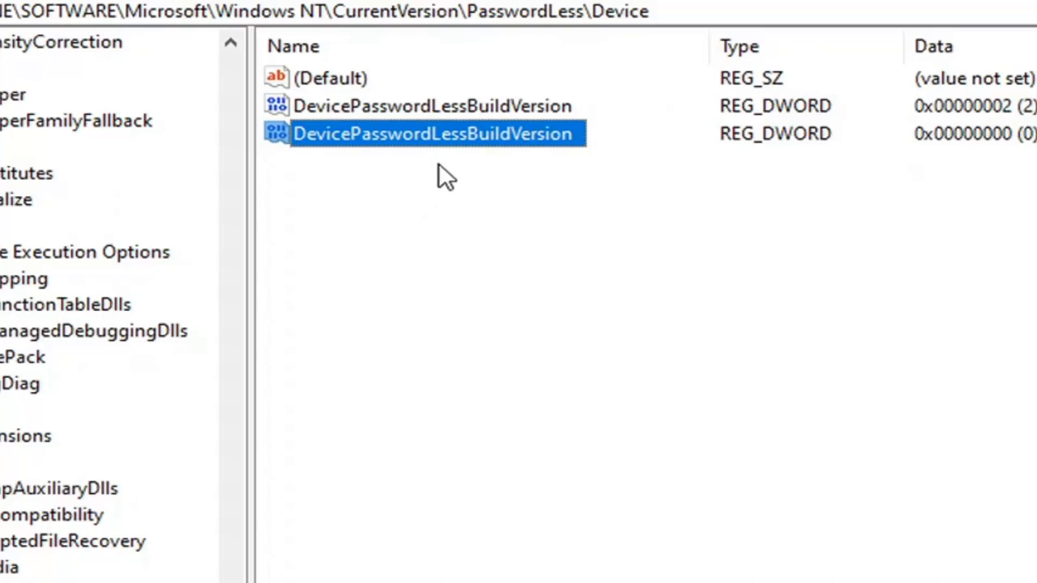
Delete the newly created duplicate DevicePasswordLessBuildVersion value from the Device key, keeping the original one
{"action": "left_click", "coordinate": [464, 107]}
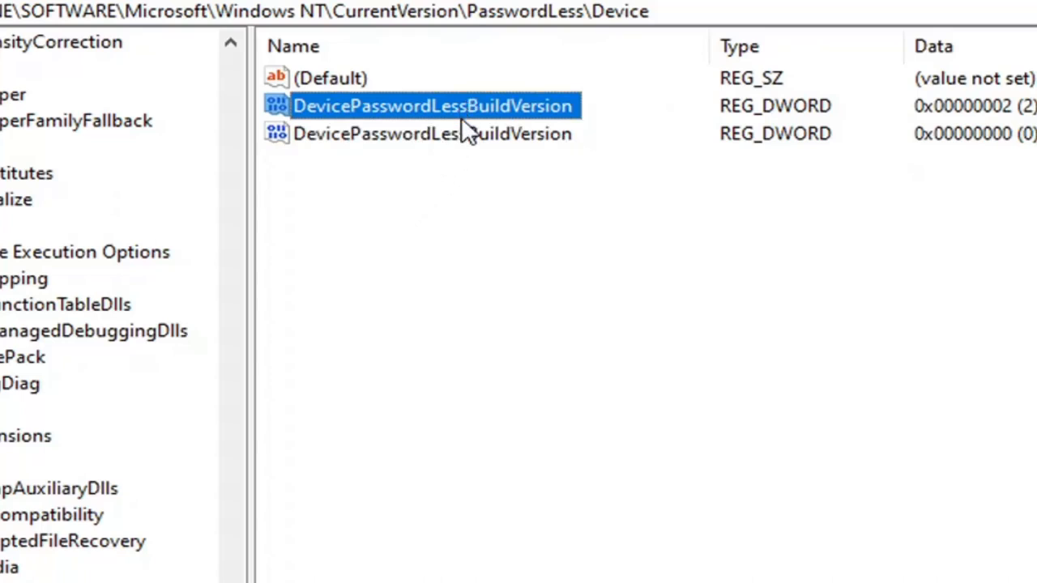
{"action": "left_click", "coordinate": [466, 129]}
{"action": "key", "text": "Delete"}
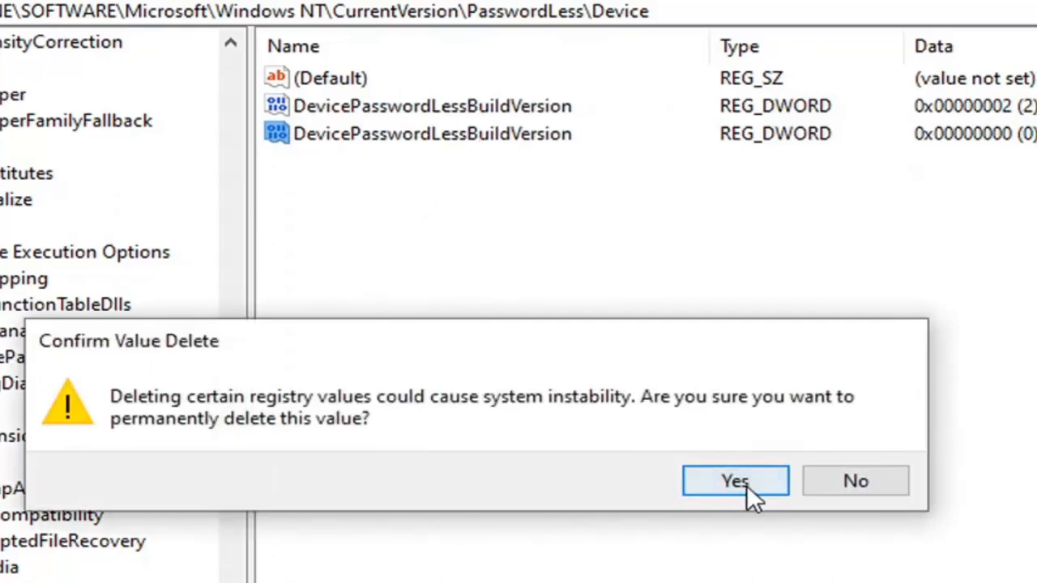
{"action": "left_click", "coordinate": [746, 485]}
Set the value data of the remaining DevicePasswordLessBuildVersion DWORD to 0 with a hexadecimal base
{"action": "left_click", "coordinate": [380, 106]}
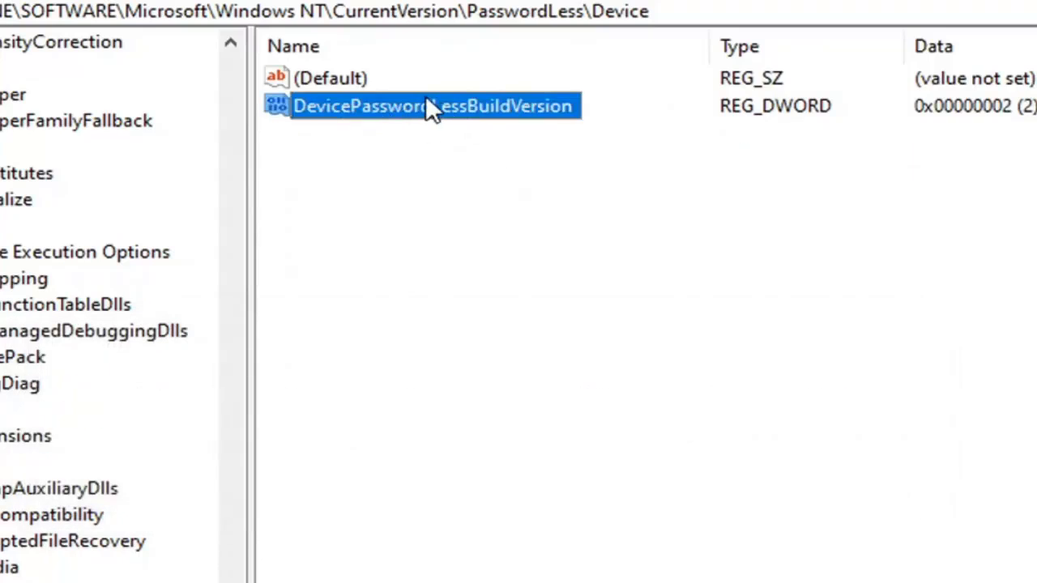
{"action": "double_click", "coordinate": [482, 105]}
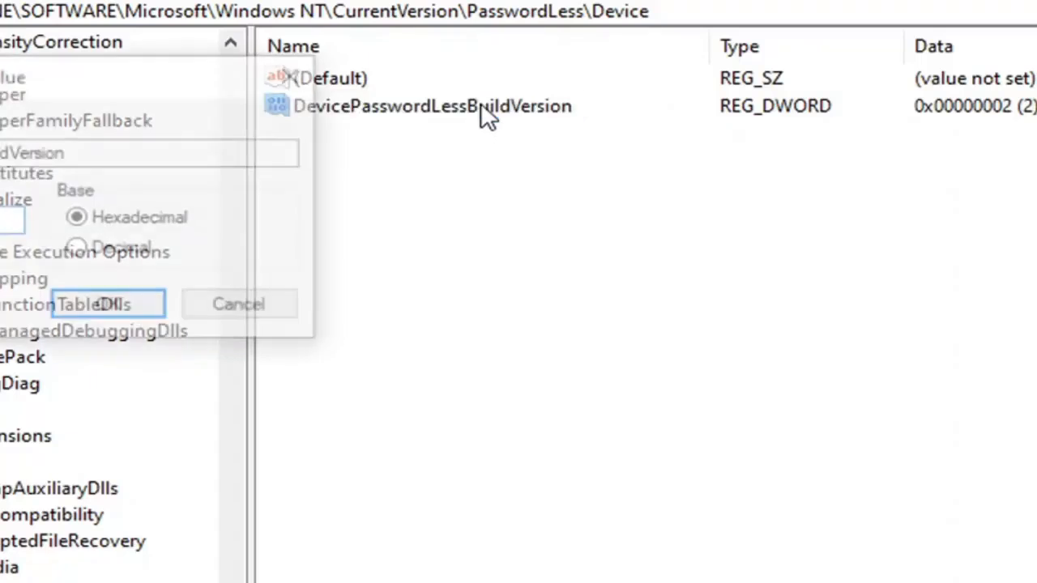
{"action": "left_click_drag", "start_coordinate": [200, 88], "coordinate": [686, 179]}
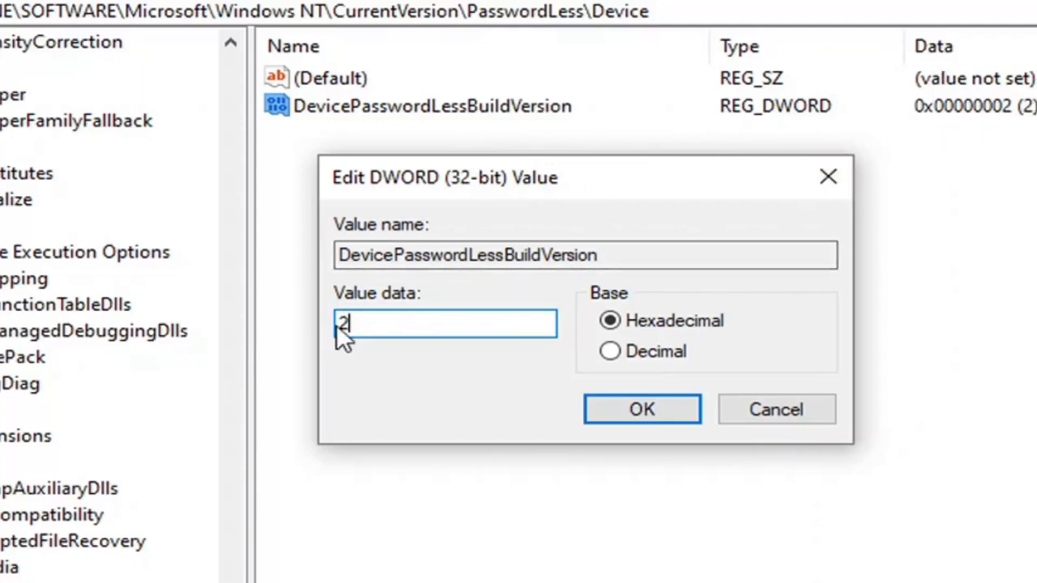
{"action": "type", "text": "0"}
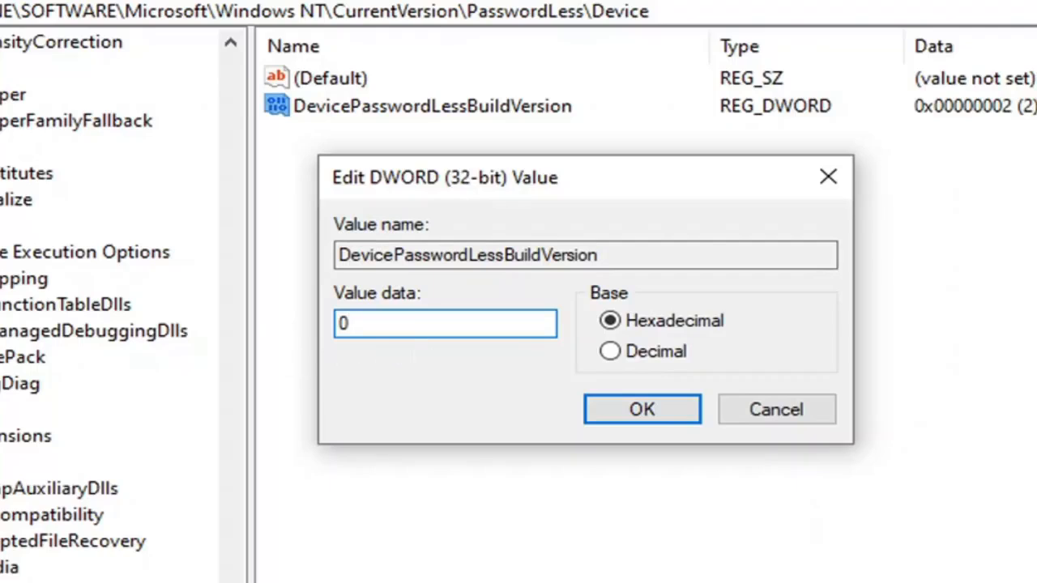
{"action": "left_click", "coordinate": [618, 351]}
{"action": "left_click", "coordinate": [611, 321]}
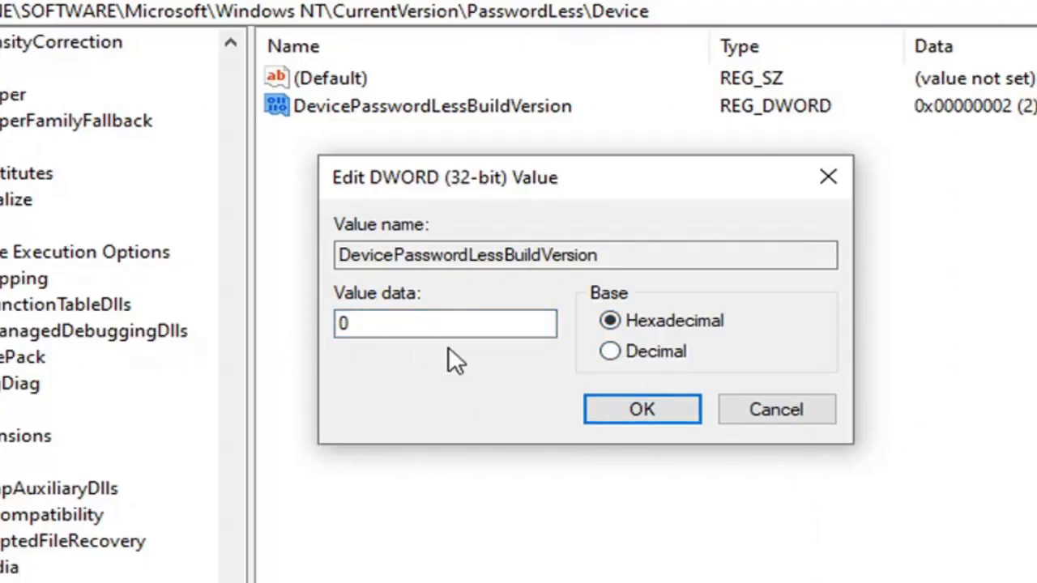
{"action": "left_click", "coordinate": [612, 414]}
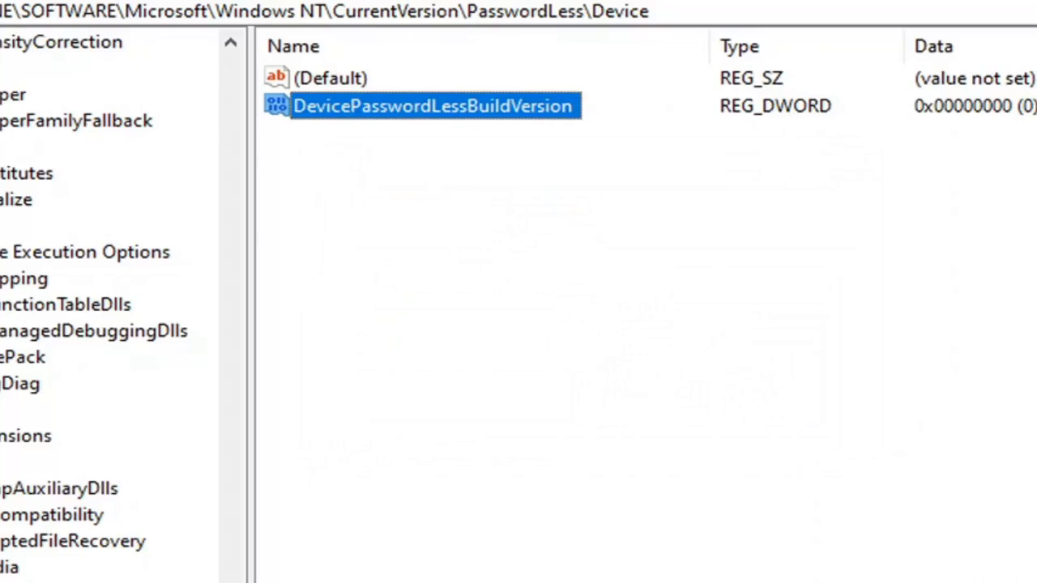
Collapse the expanded keys up through Microsoft, SOFTWARE and HKEY_LOCAL_MACHINE, and shrink the registry window
{"action": "left_click", "coordinate": [4, 579]}
{"action": "left_click_drag", "start_coordinate": [238, 579], "coordinate": [336, 462]}
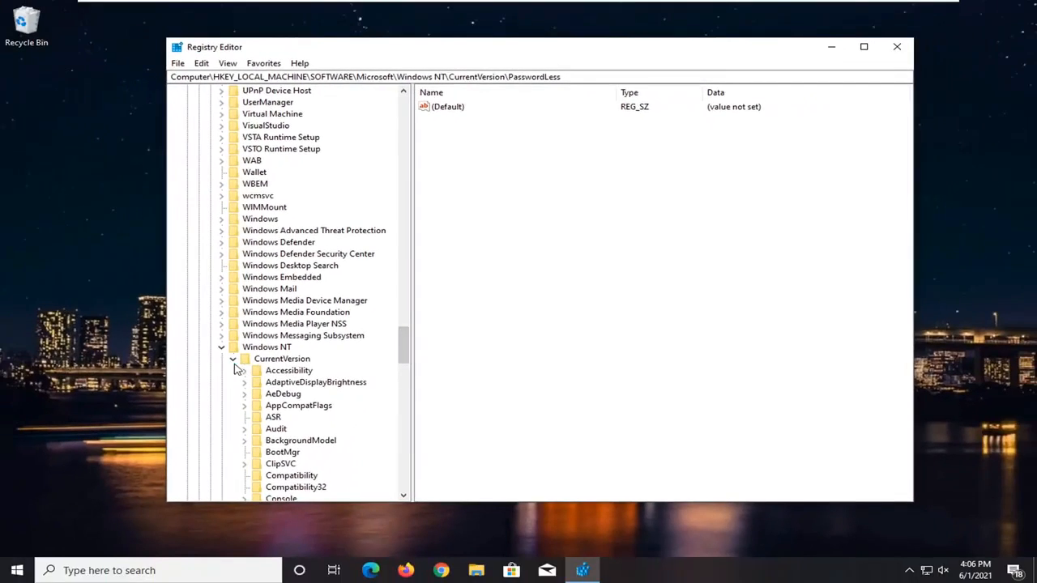
{"action": "left_click", "coordinate": [77, 475]}
{"action": "left_click", "coordinate": [60, 456]}
{"action": "left_click_drag", "start_coordinate": [403, 422], "coordinate": [402, 109]}
{"action": "left_click", "coordinate": [209, 347]}
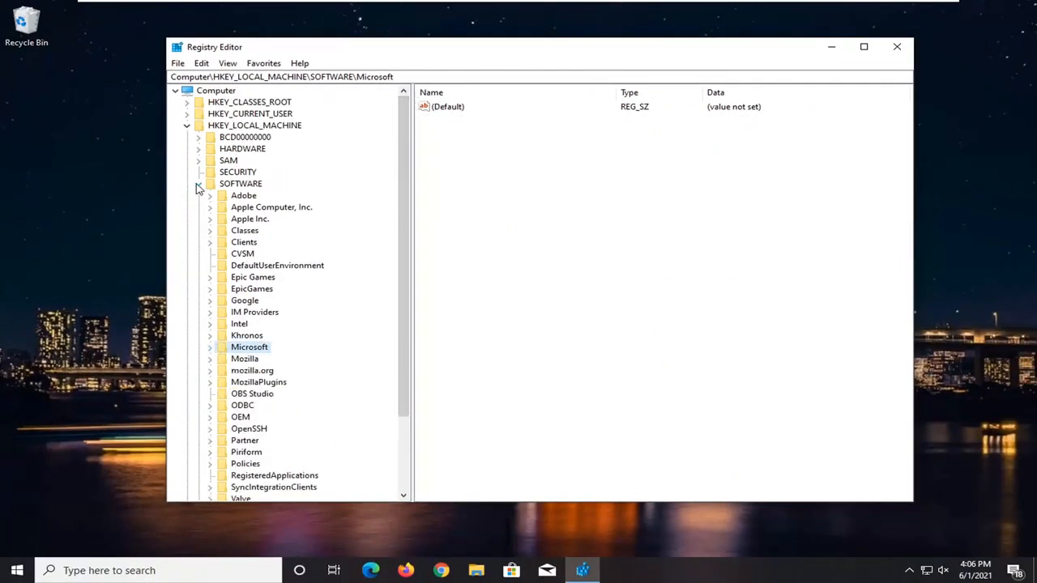
{"action": "left_click", "coordinate": [198, 184]}
{"action": "left_click", "coordinate": [186, 125]}
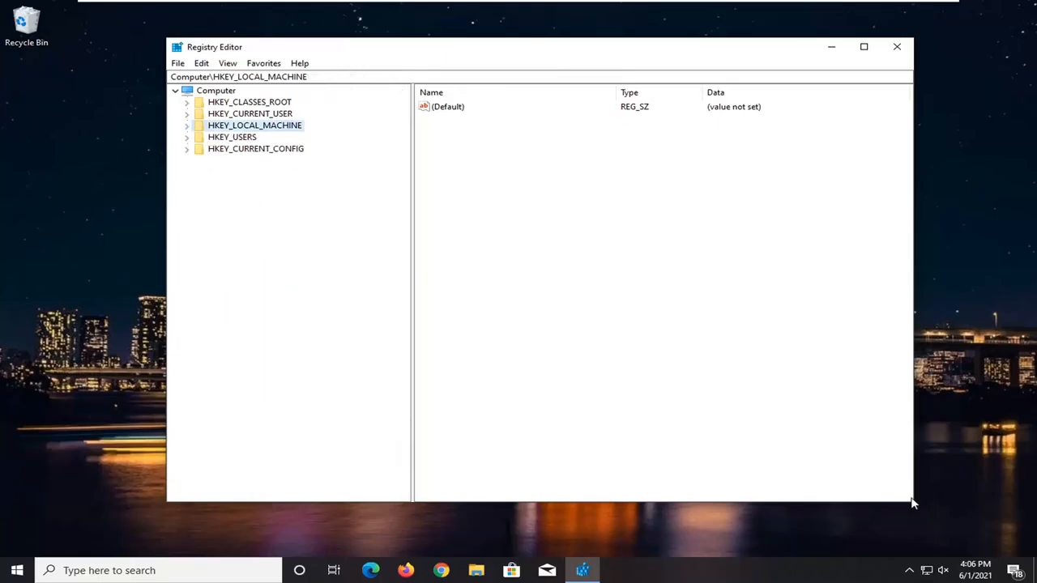
{"action": "left_click_drag", "start_coordinate": [912, 503], "coordinate": [838, 422]}
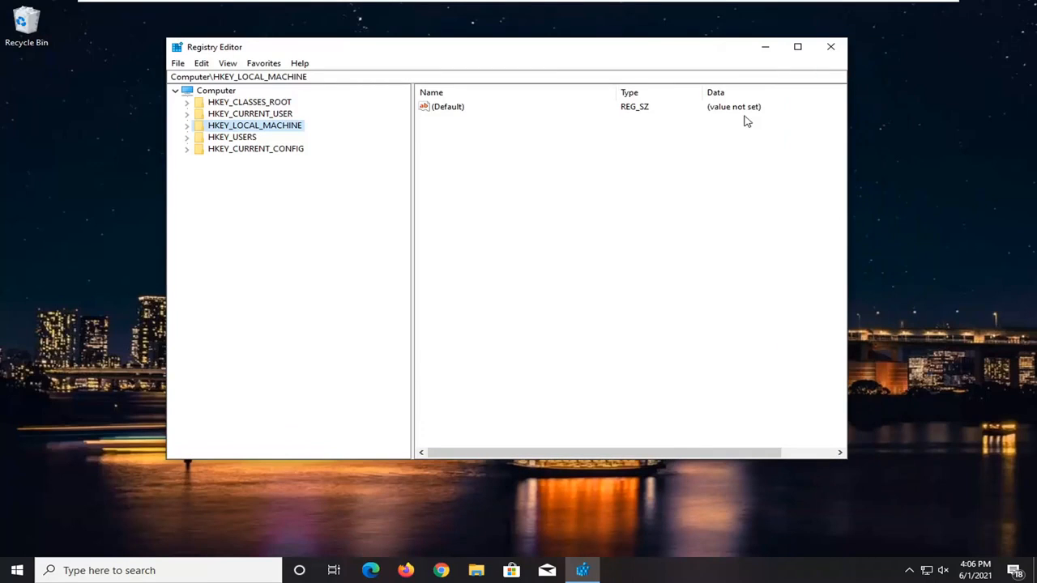